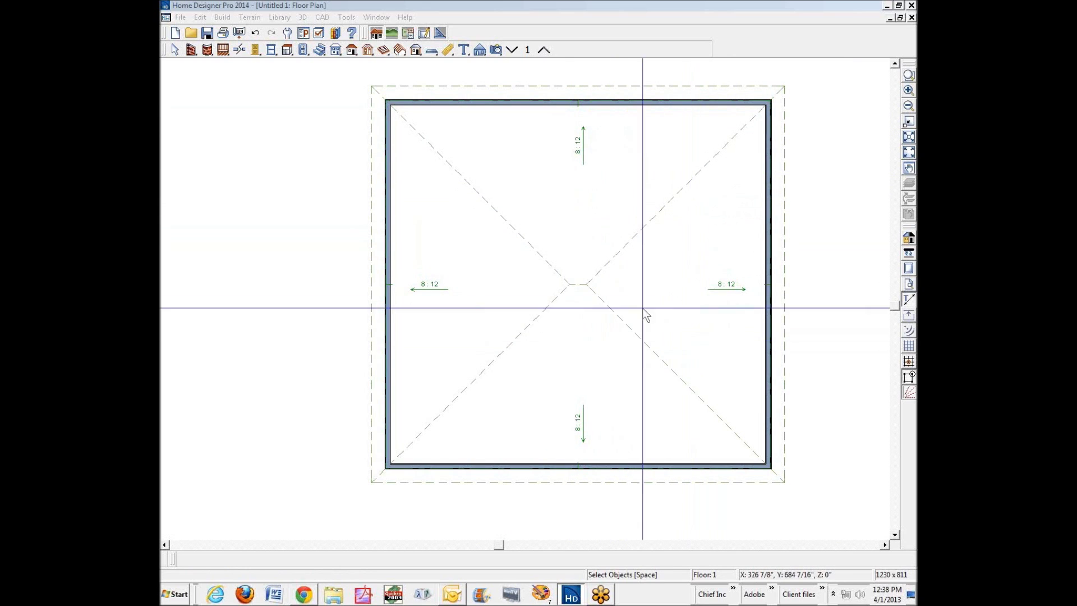
Build a Walls with Footings foundation beneath the house, keeping Auto Rebuild Foundation on and the 37 1/2" minimum stem wall height
left_click(222, 17)
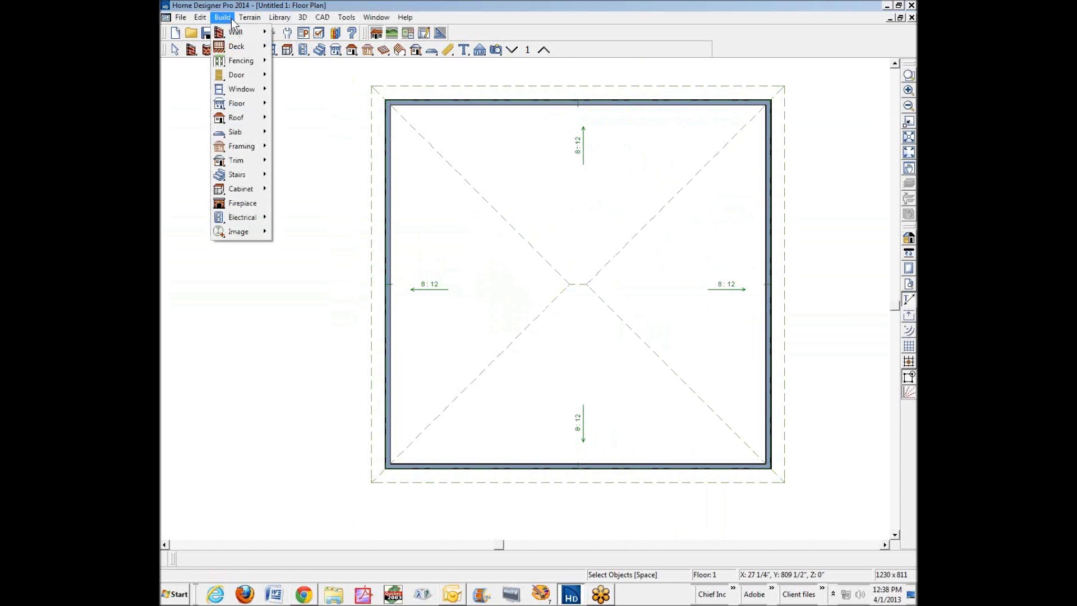
mouse_move(246, 103)
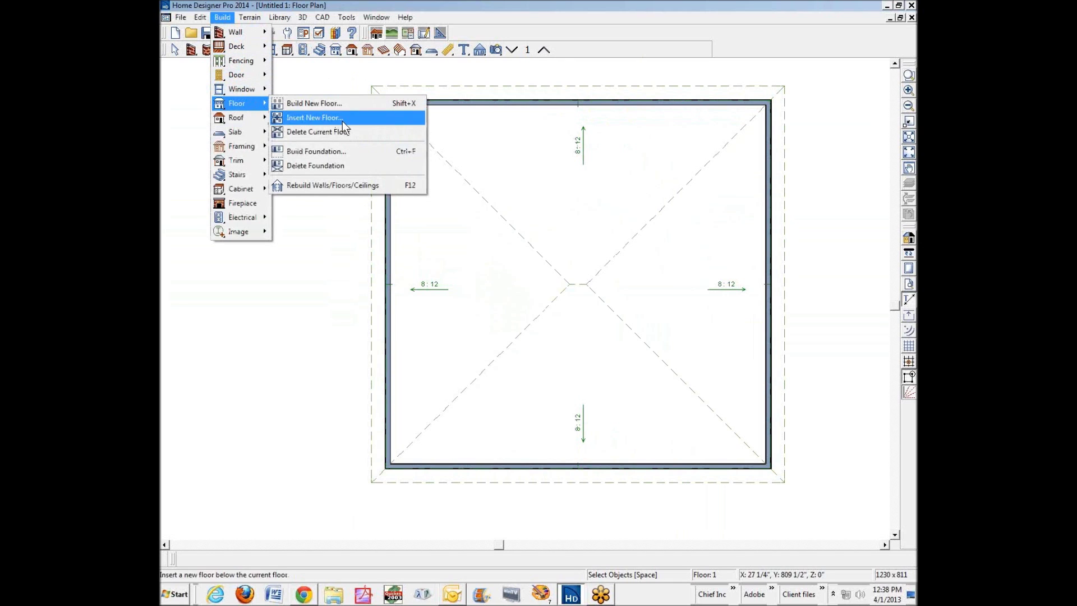
left_click(328, 150)
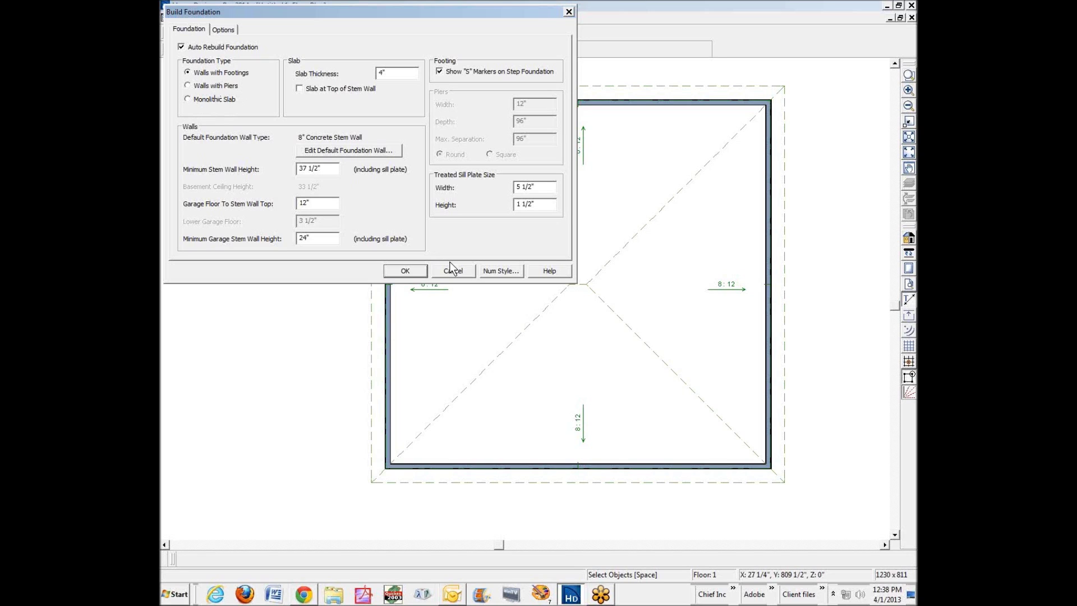
left_click(402, 270)
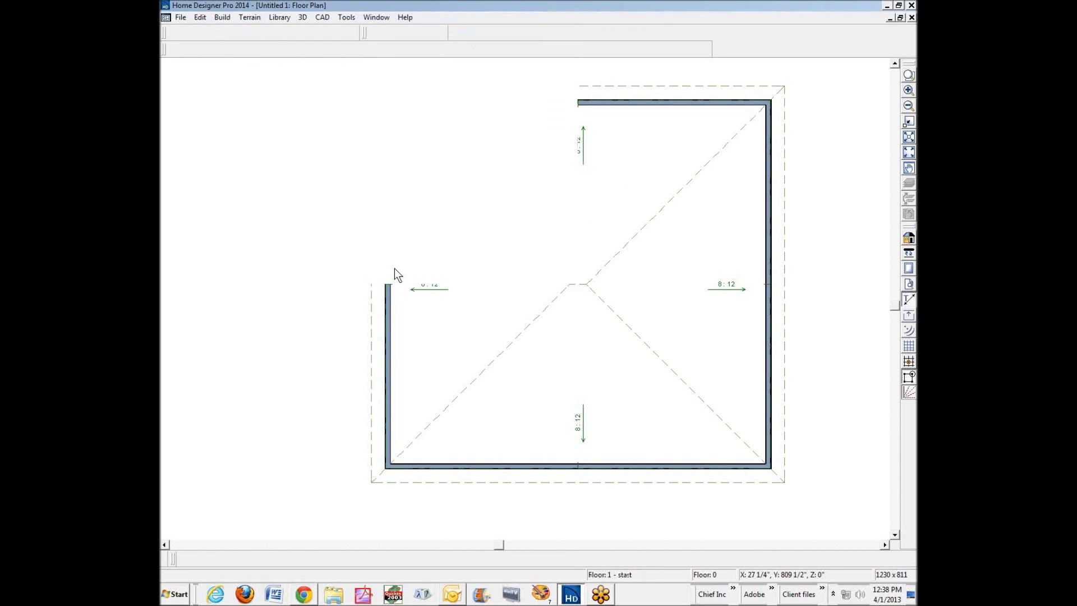
Turn off automatic foundation rebuilding for the foundation room, set its room type to Bedroom and give it the custom name BASEMENT
double_click(569, 246)
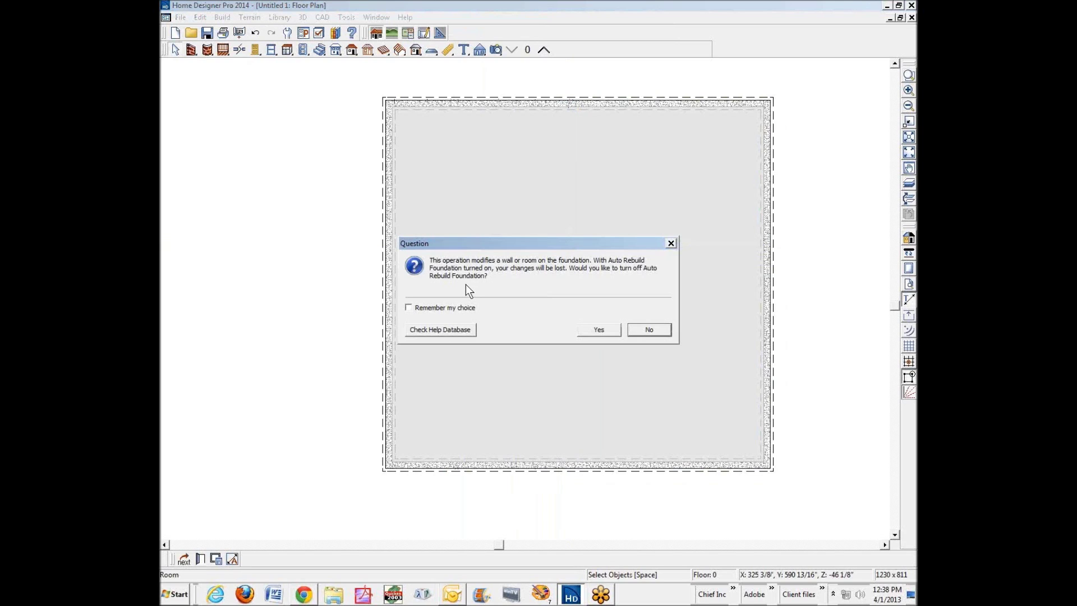
left_click(599, 329)
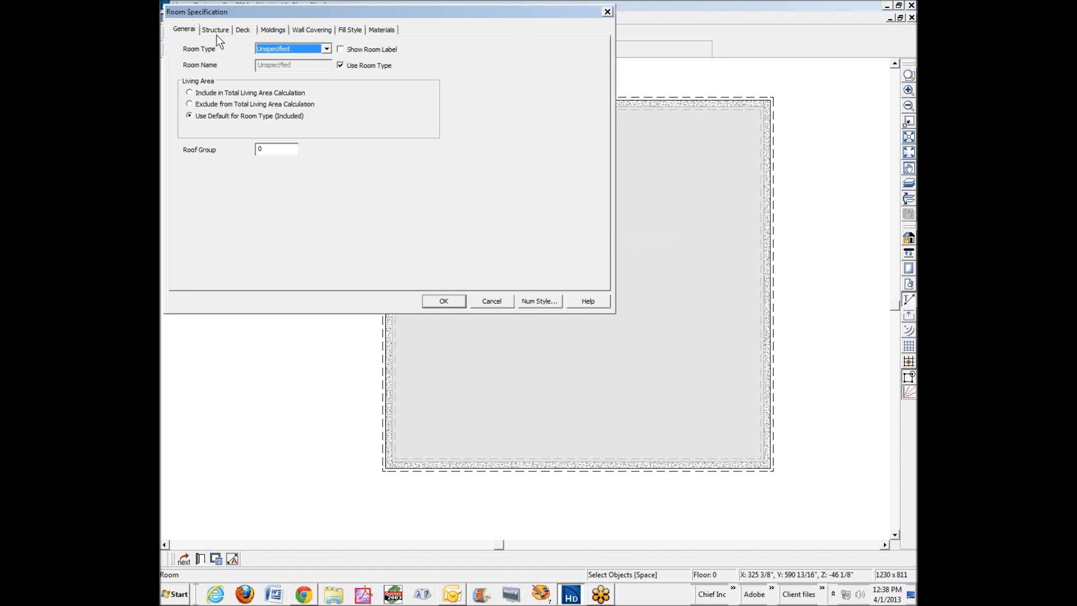
left_click(326, 49)
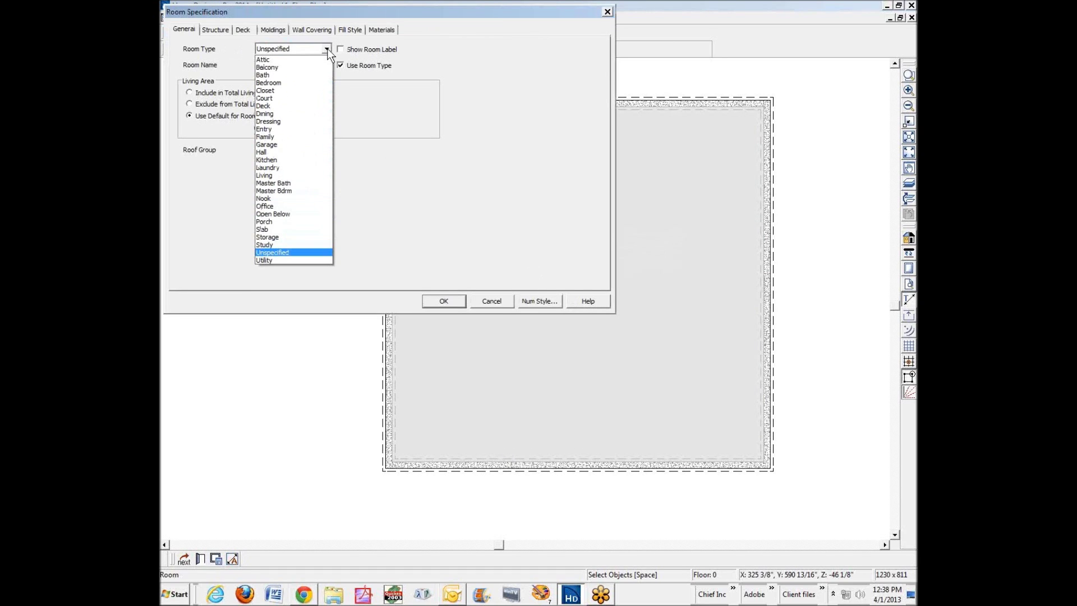
left_click(327, 50)
left_click(327, 49)
left_click(326, 49)
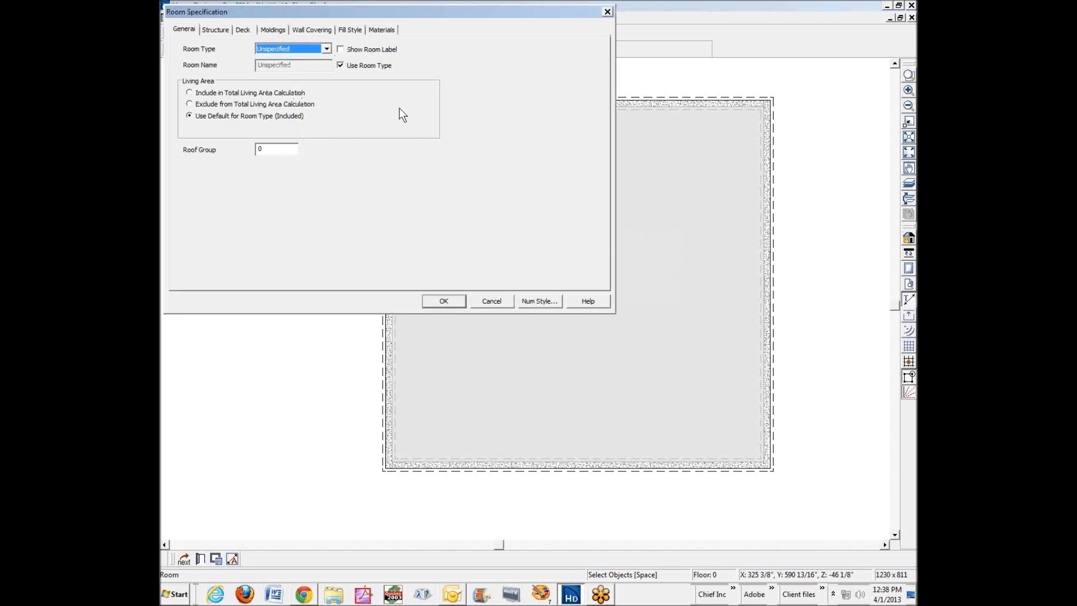
left_click(330, 49)
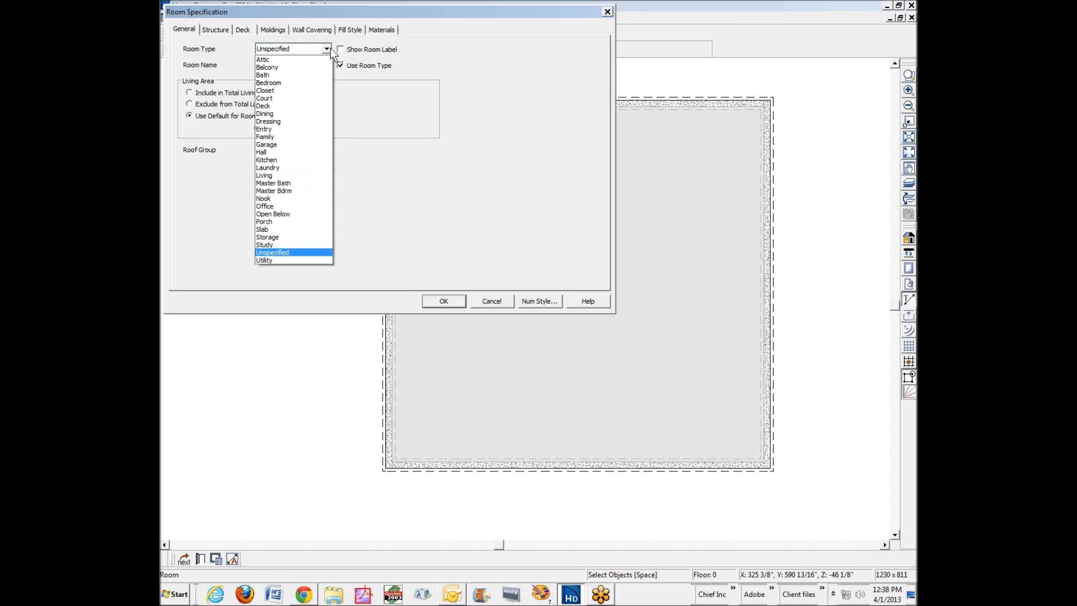
left_click(284, 80)
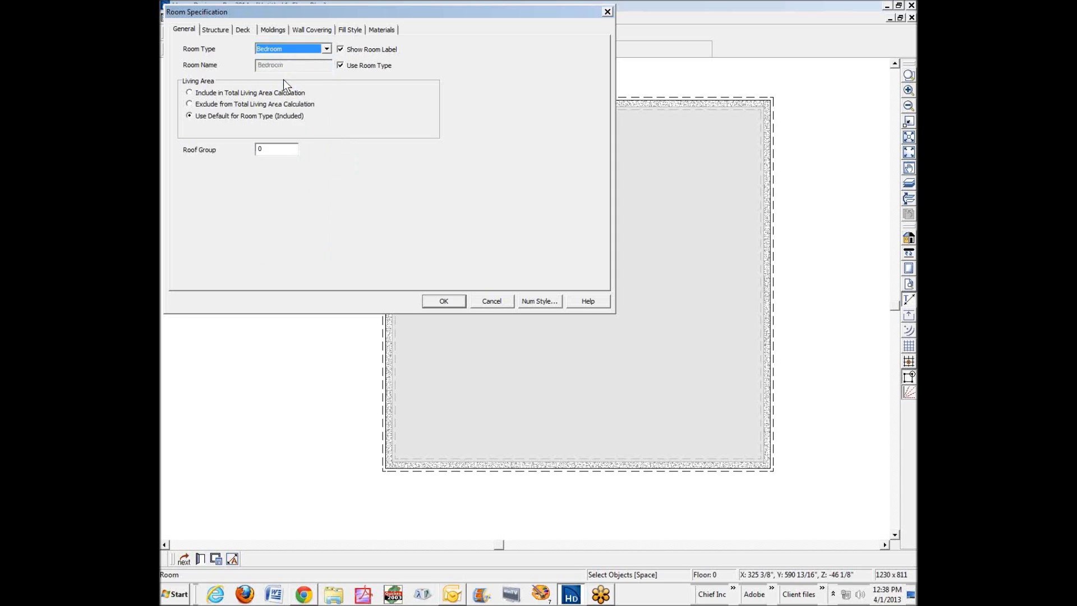
left_click(341, 66)
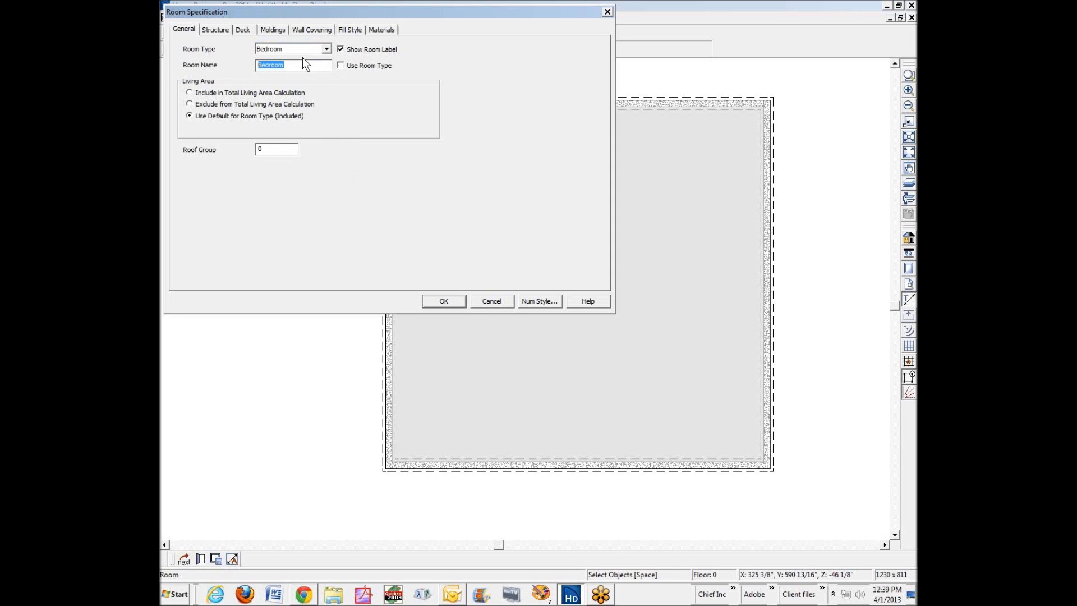
type("BASEMENT")
Override the basement room's default finished ceiling height with 8' and accept the room specification
left_click(208, 29)
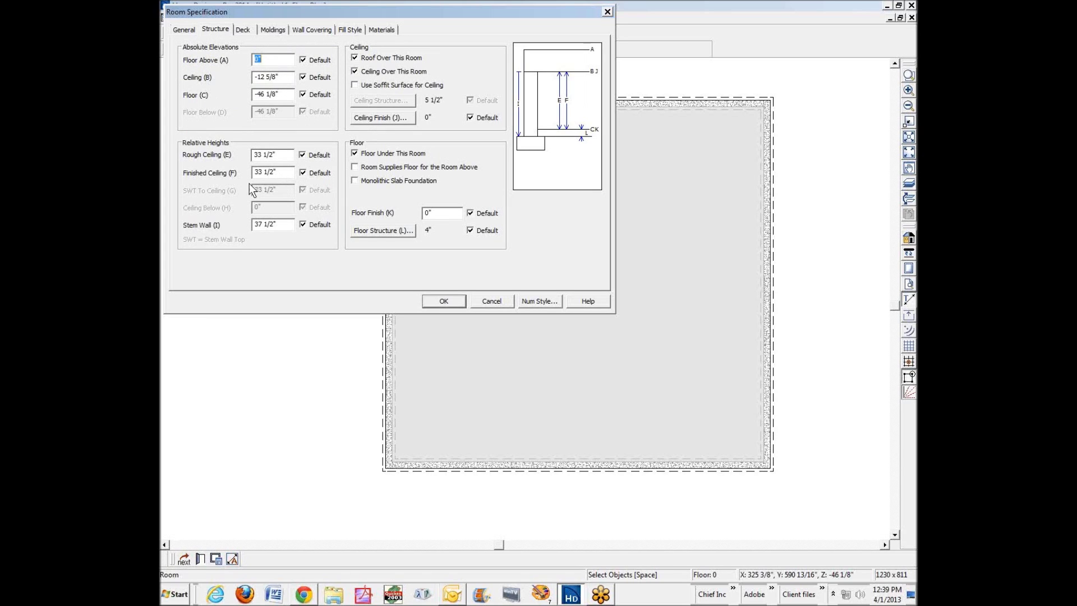
left_click(303, 173)
type("8'")
key("Tab")
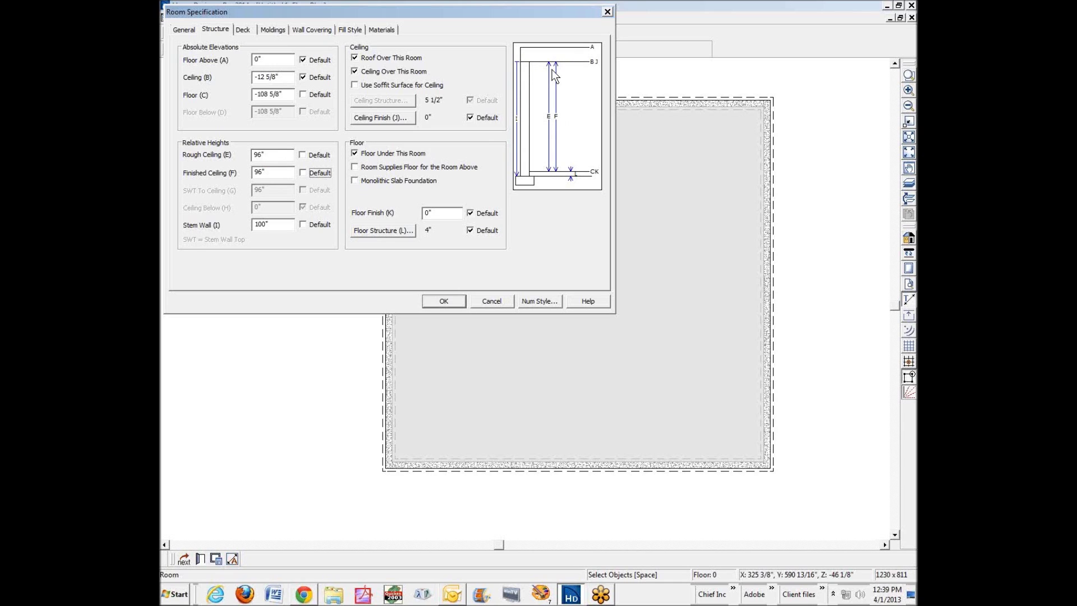
left_click(443, 301)
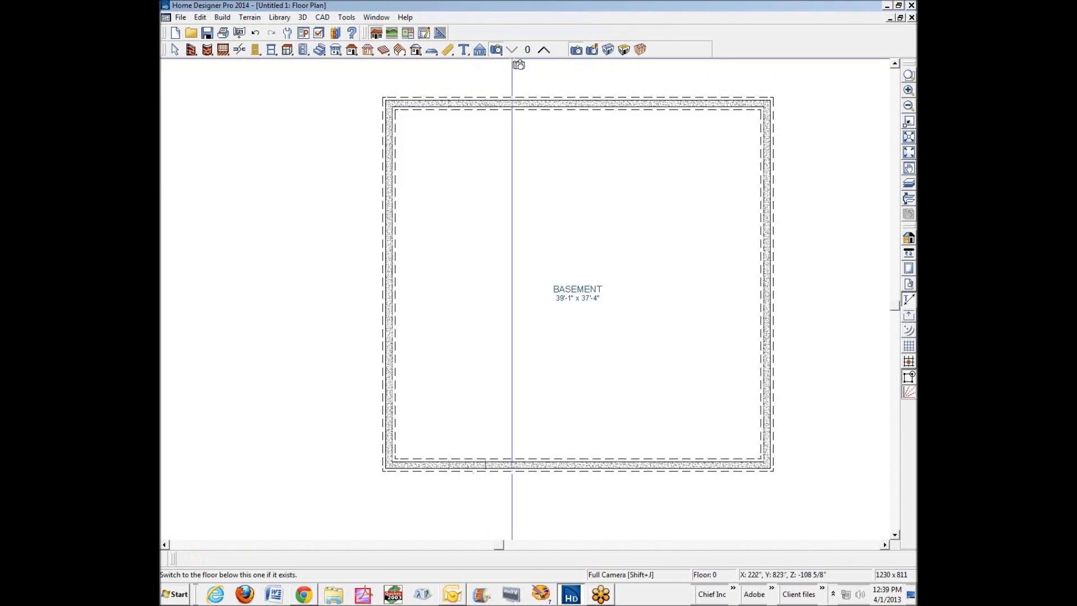
Create a full perspective overview of the house and orbit it to show two exterior sides with the foundation
left_click(607, 49)
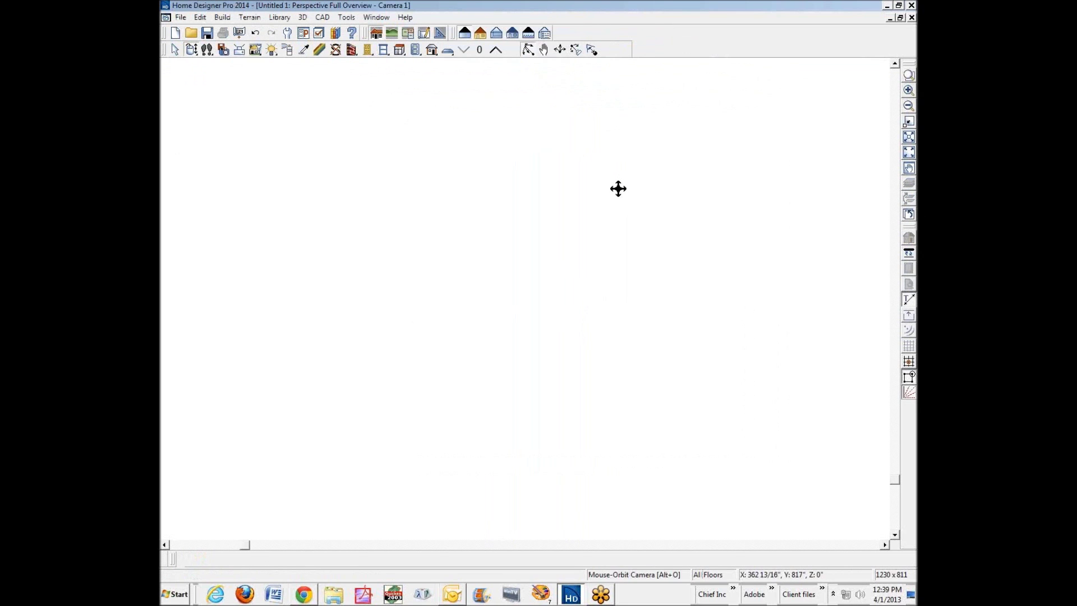
left_click_drag(618, 189, 508, 185)
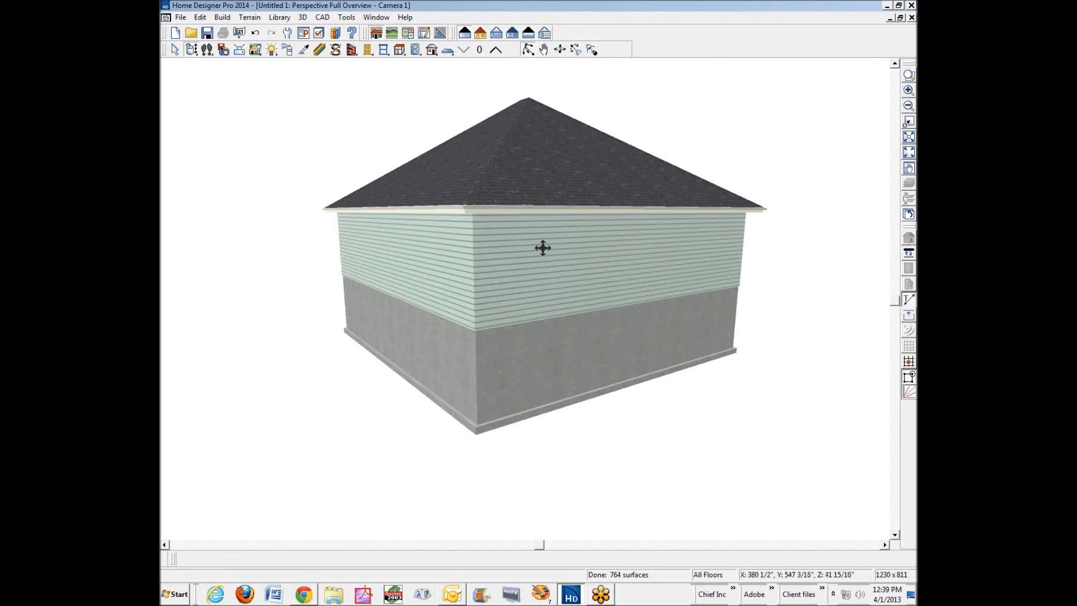
left_click_drag(542, 247, 587, 243)
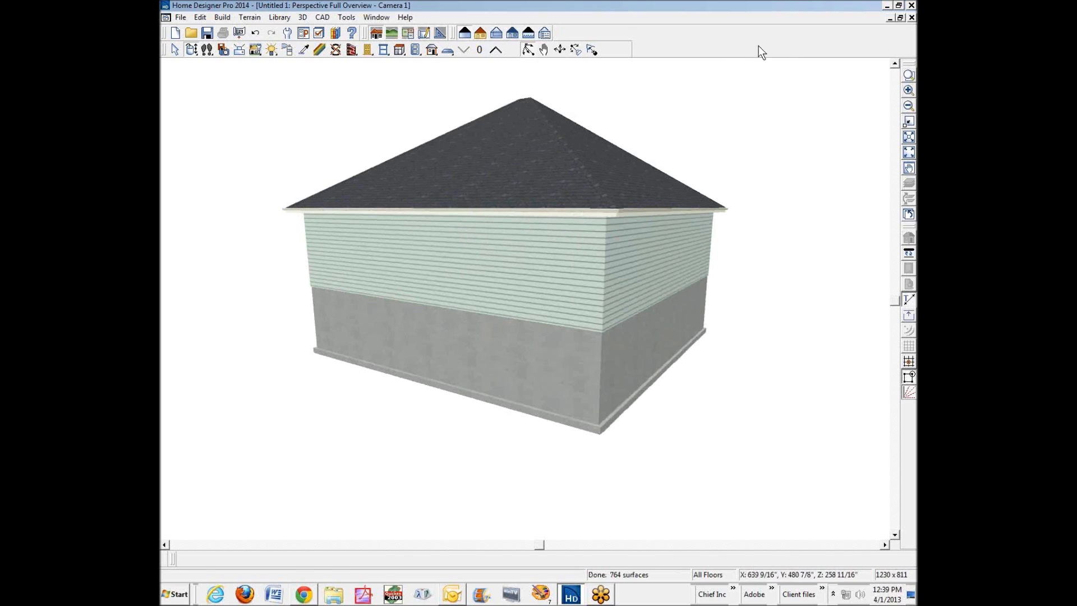
Create a terrain perimeter around the house
left_click(251, 16)
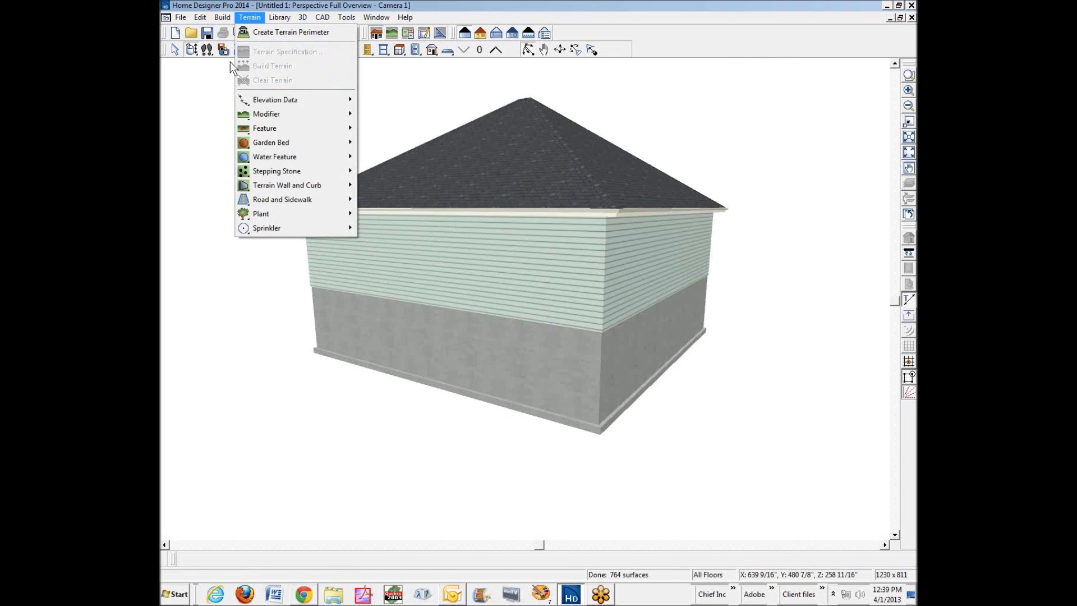
left_click(405, 82)
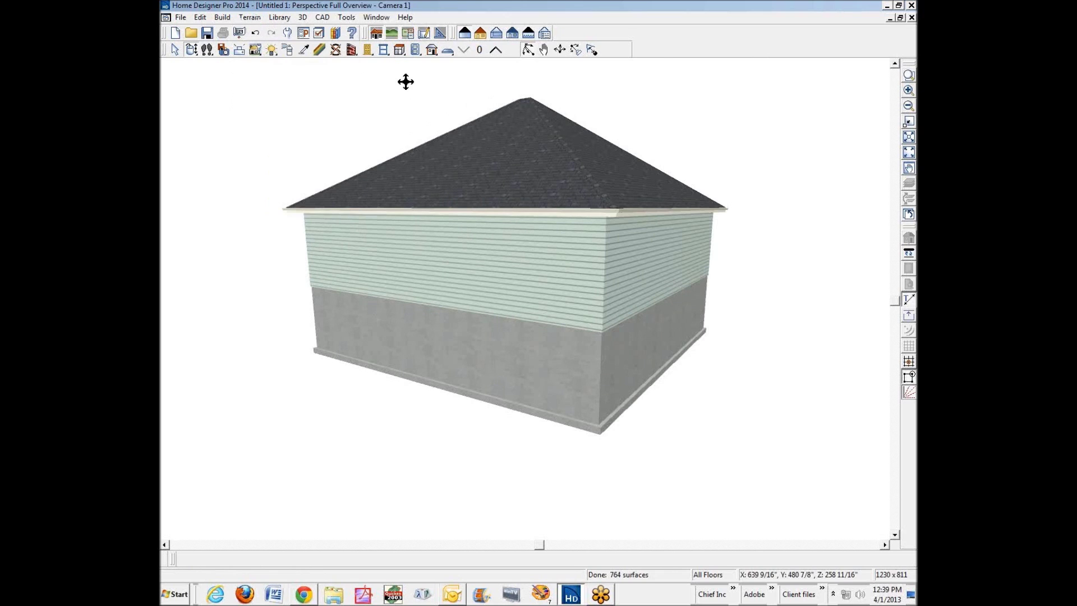
left_click(250, 17)
left_click(274, 33)
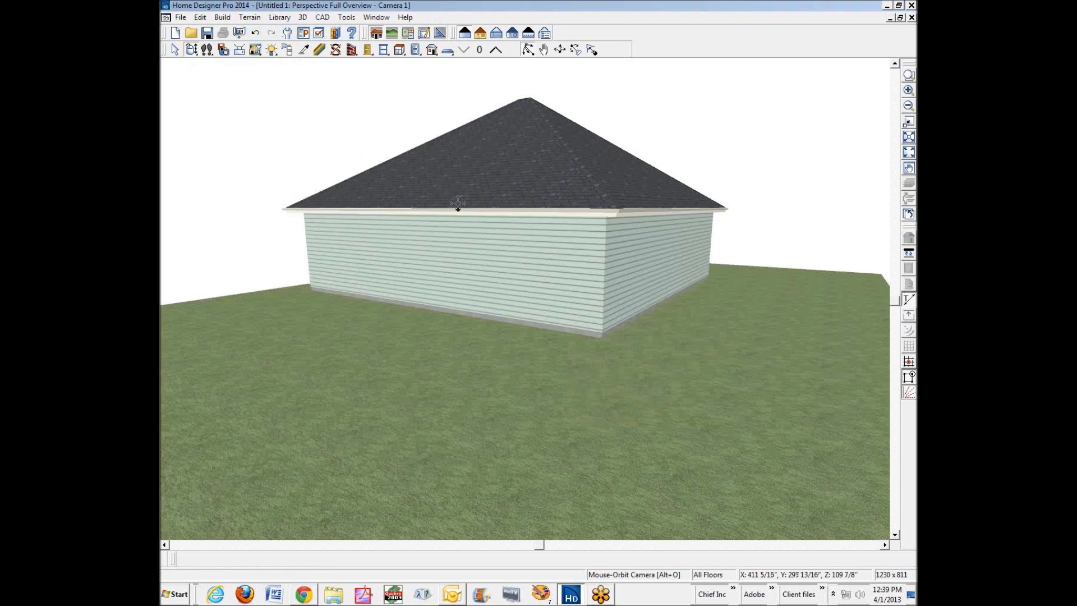
key("space")
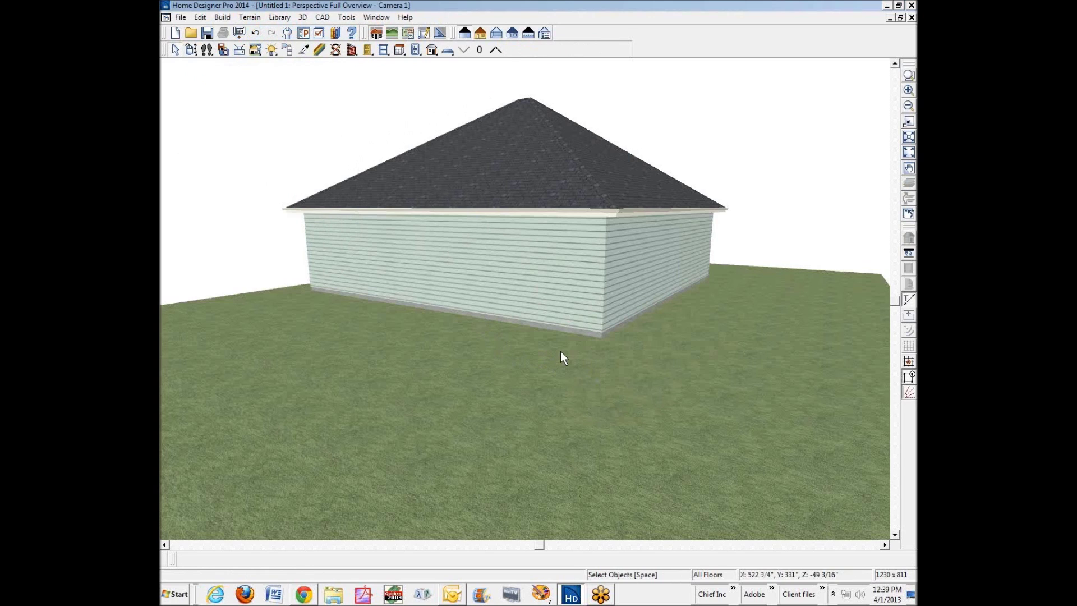
double_click(541, 343)
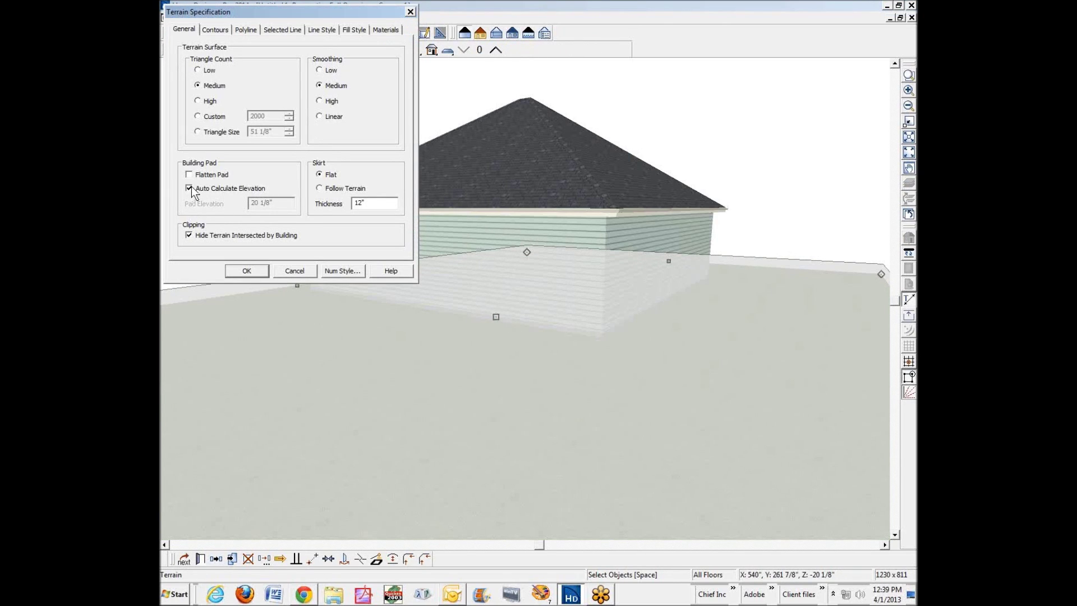
left_click(290, 270)
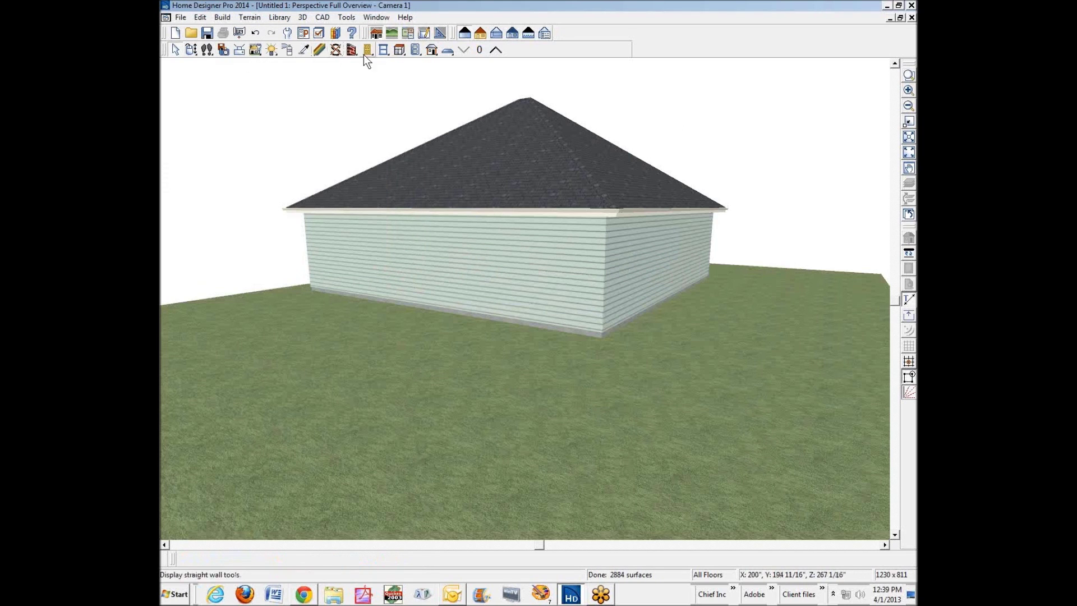
Place an exterior door and a window beside it on the front wall, plus another window on the adjacent side wall
left_click(367, 50)
left_click(480, 220)
left_click(383, 51)
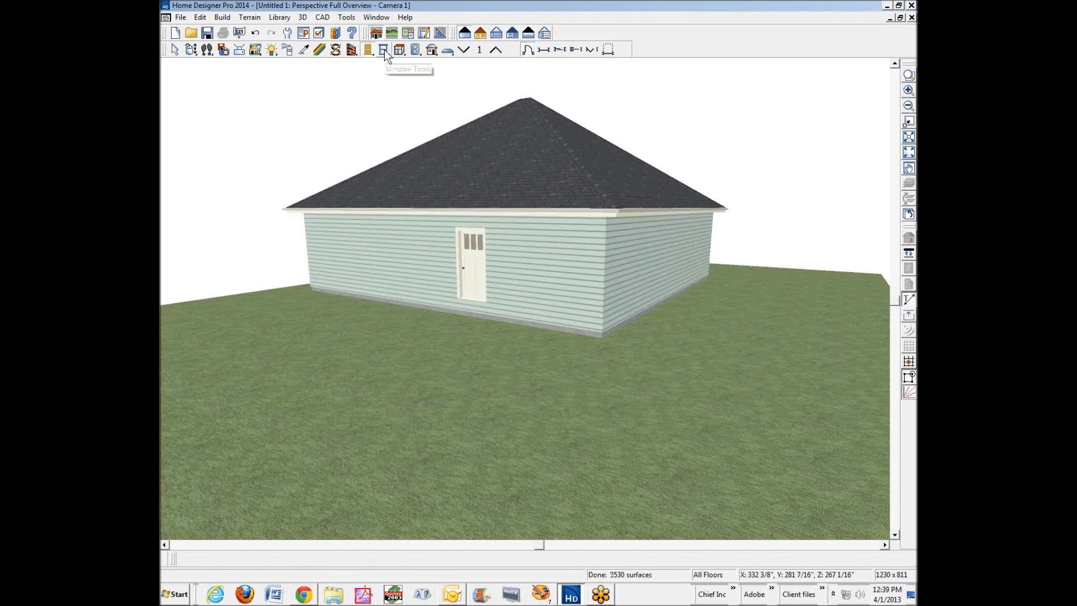
left_click(512, 229)
left_click(629, 238)
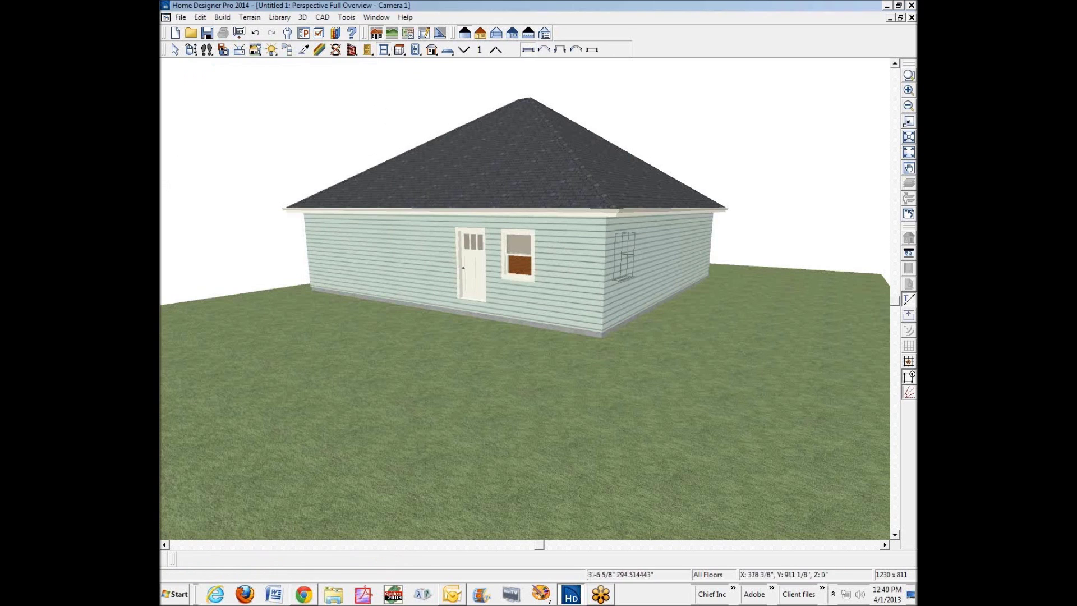
key("space")
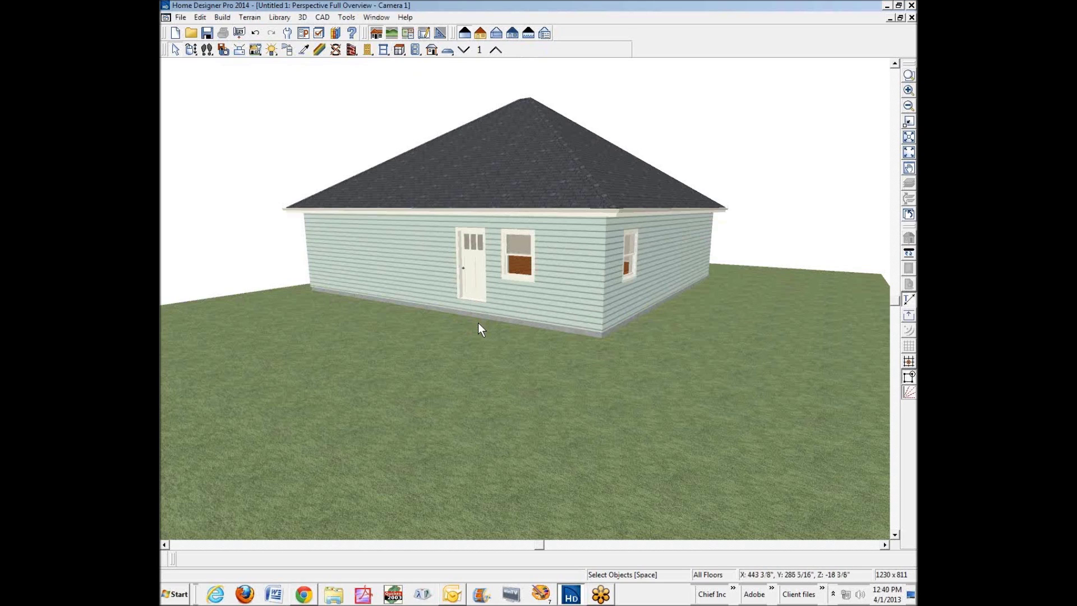
Turn off Auto Calculate Elevation for the terrain's building pad and set the pad elevation to 6"
left_click(281, 305)
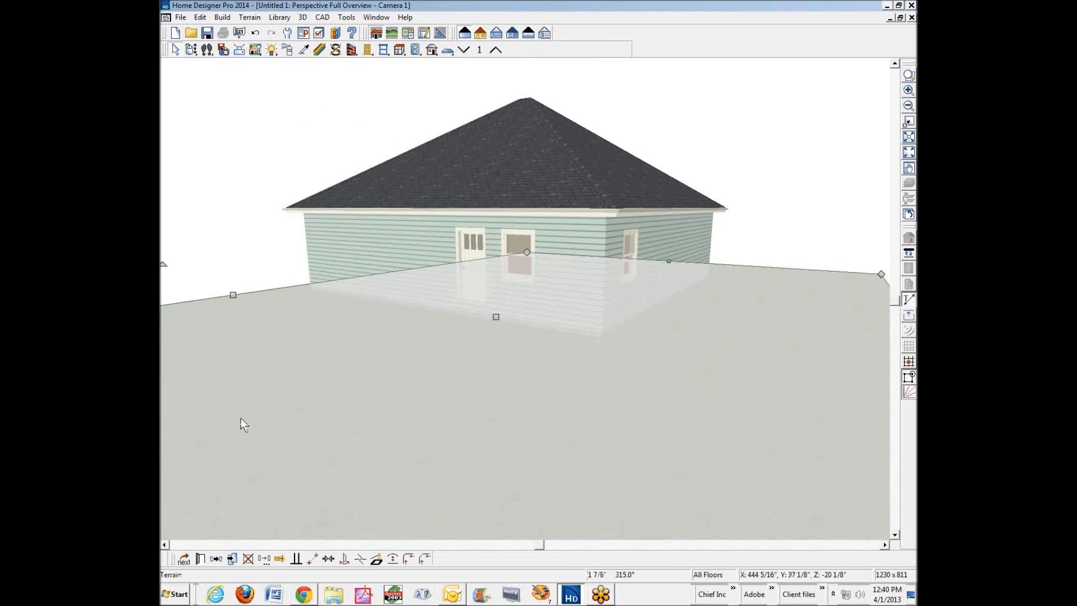
left_click(202, 558)
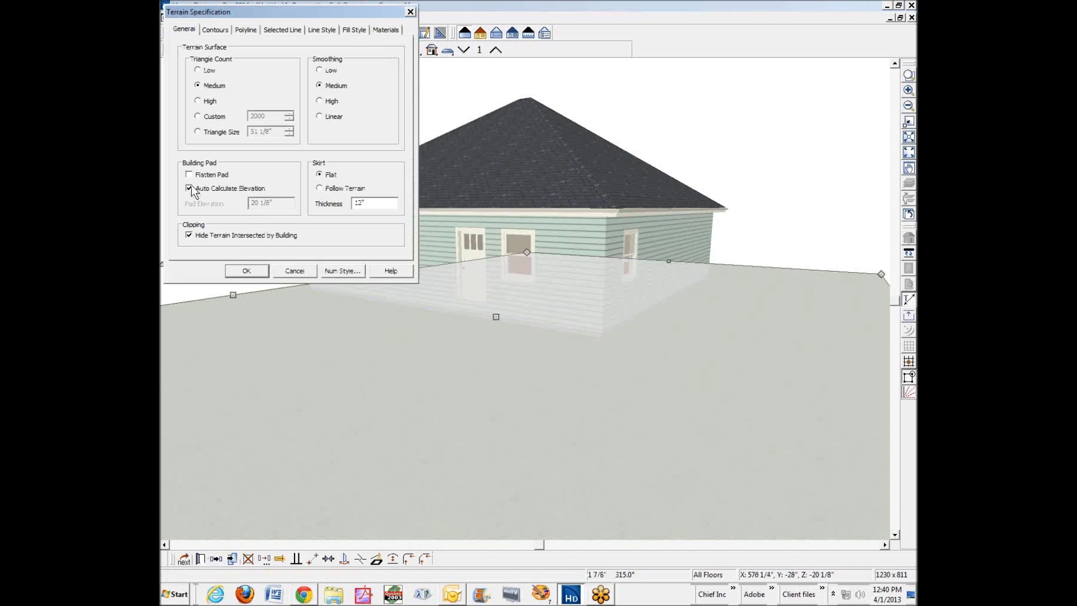
left_click(193, 190)
left_click_drag(276, 206, 162, 214)
type("6")
left_click(261, 271)
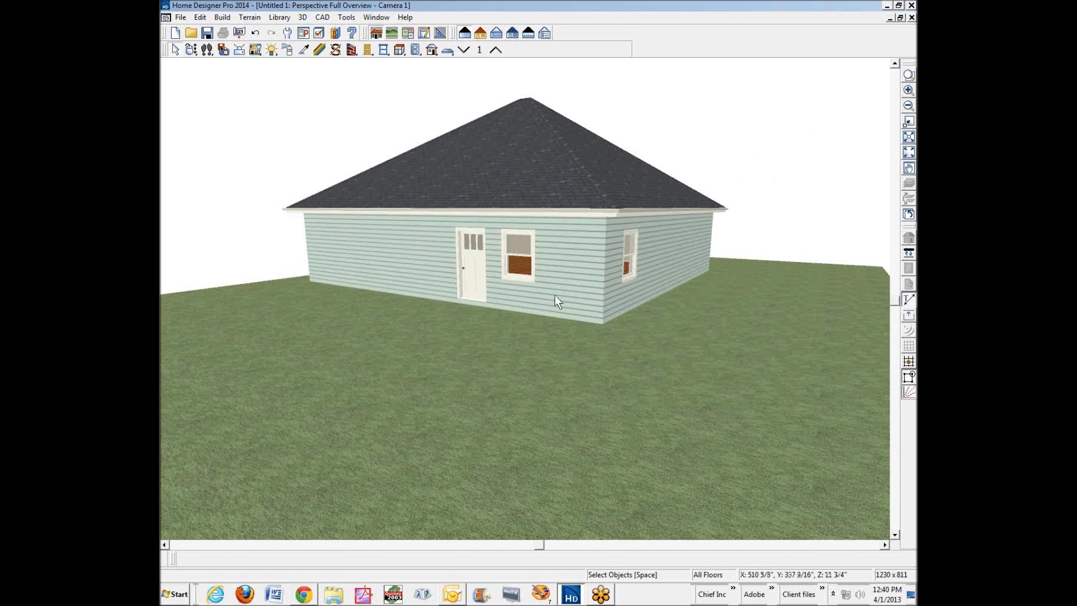
In the floor plan, draw two rectangular elevation regions extending past the terrain perimeter, one across the rear and one across the front of the house
key("ctrl+Tab")
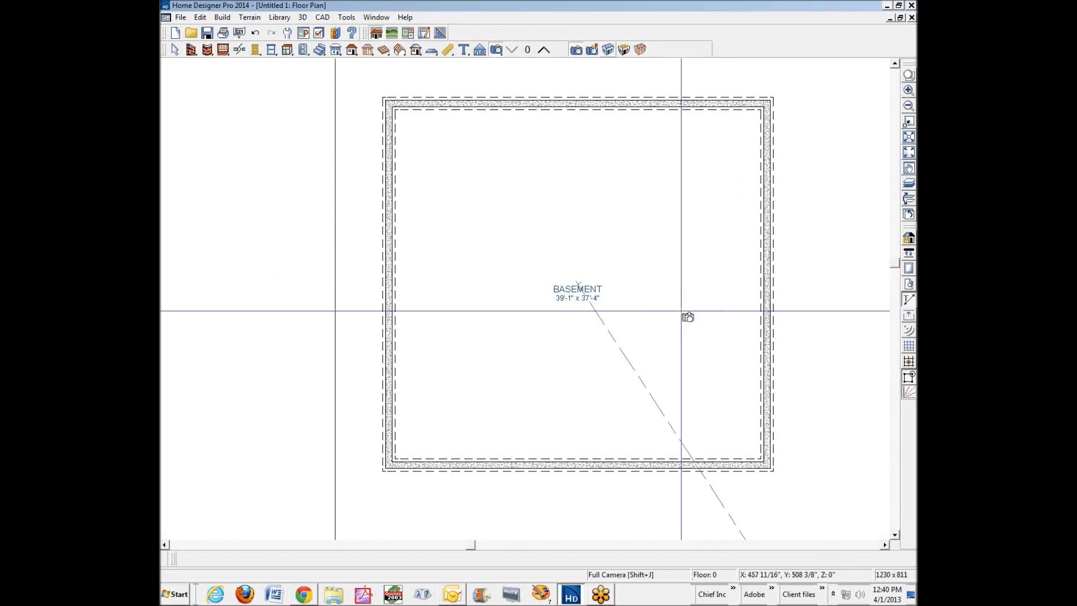
scroll(710, 280, "down", 2)
scroll(716, 282, "down", 1)
key("space")
left_click(676, 151)
left_click(791, 168)
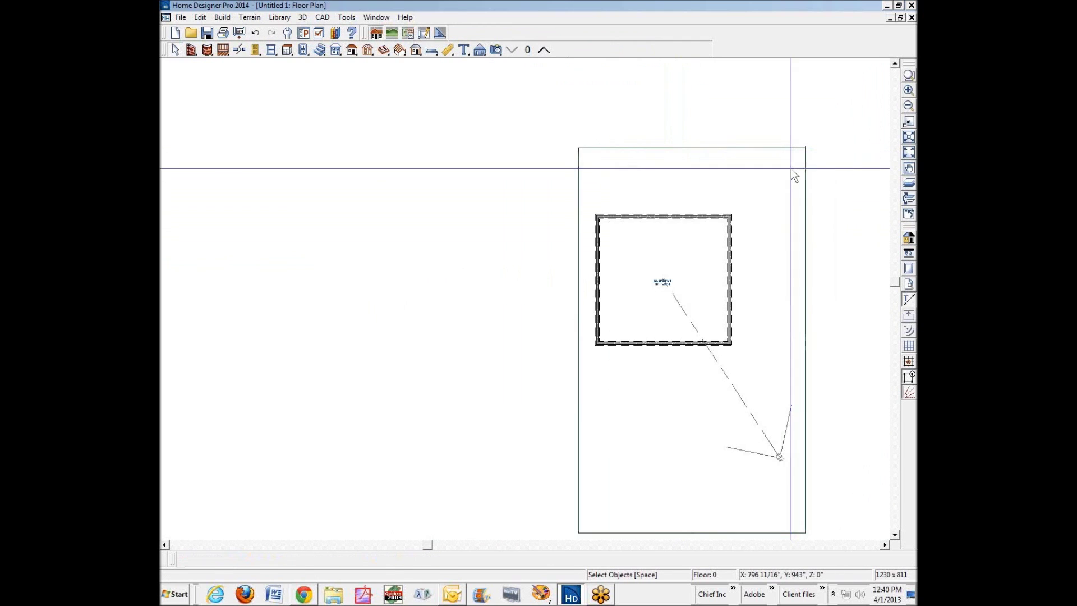
left_click(237, 18)
mouse_move(278, 102)
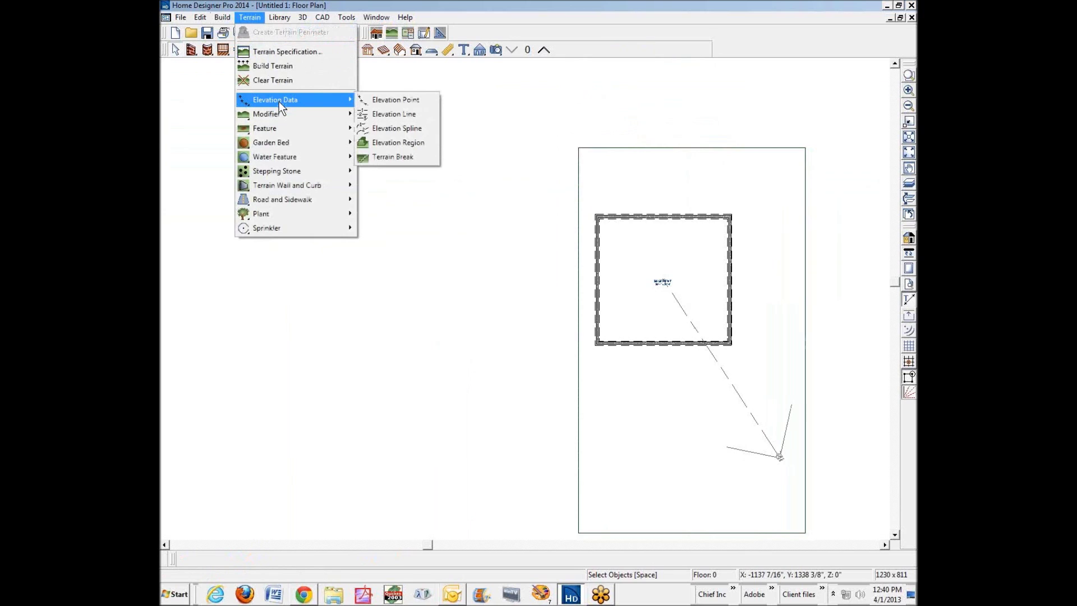
left_click(407, 143)
left_click_drag(537, 118, 828, 230)
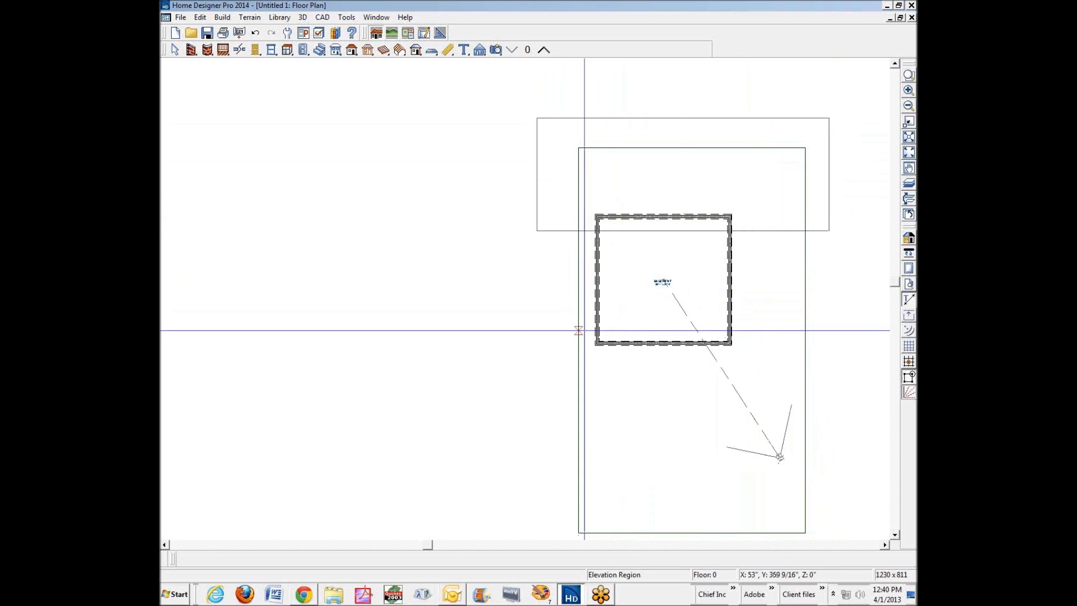
left_click_drag(525, 337, 851, 539)
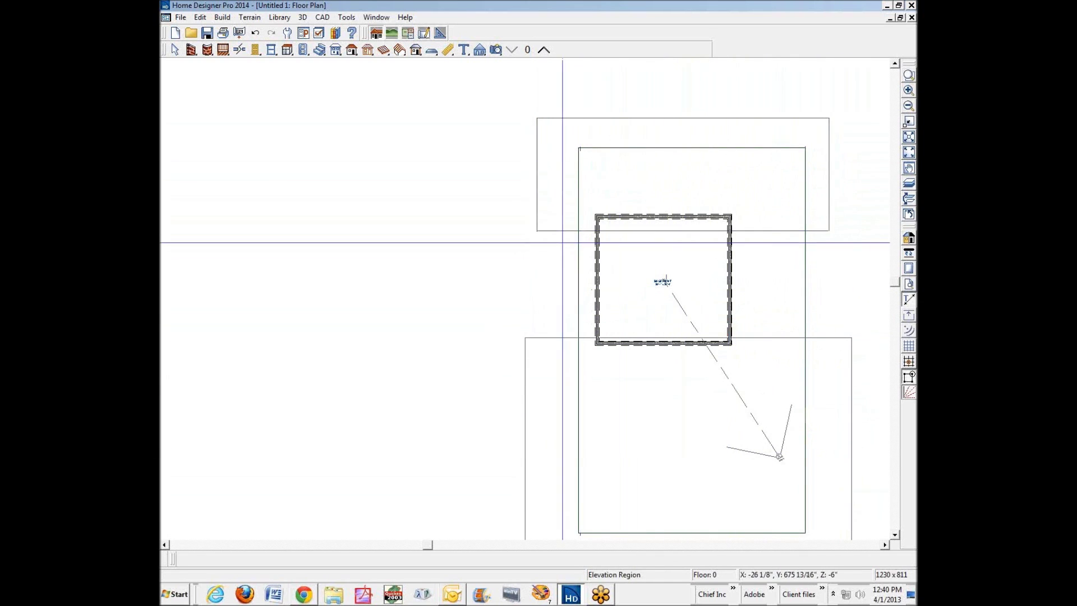
Set the elevation of the region across the rear of the house to -96"
left_click(568, 230)
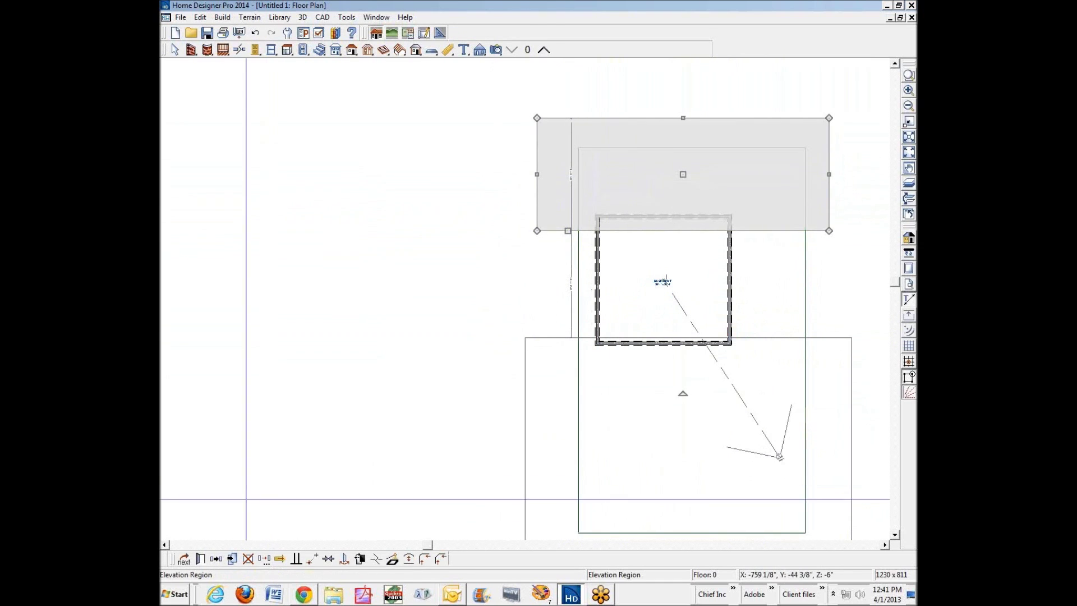
left_click(200, 558)
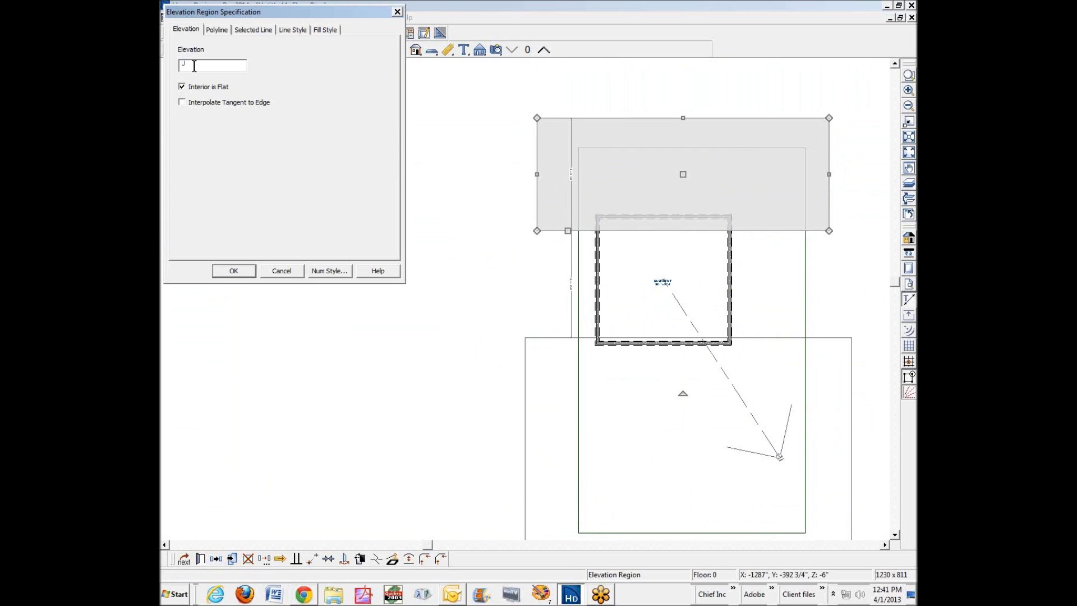
type("-96")
left_click(234, 271)
Set the elevation of the region across the front of the house to 0"
double_click(780, 457)
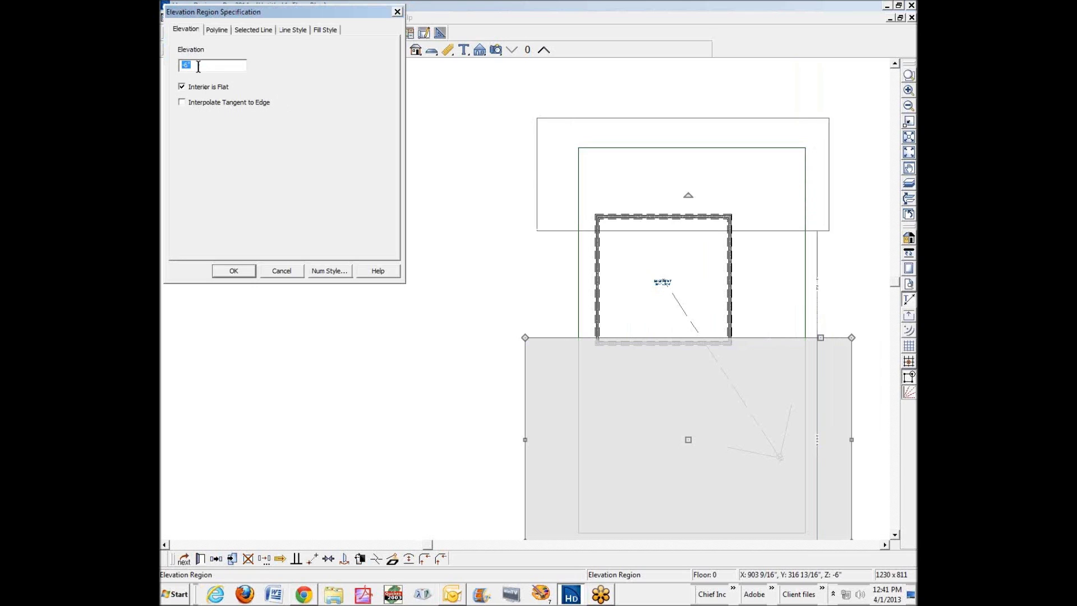
type("0")
left_click(233, 271)
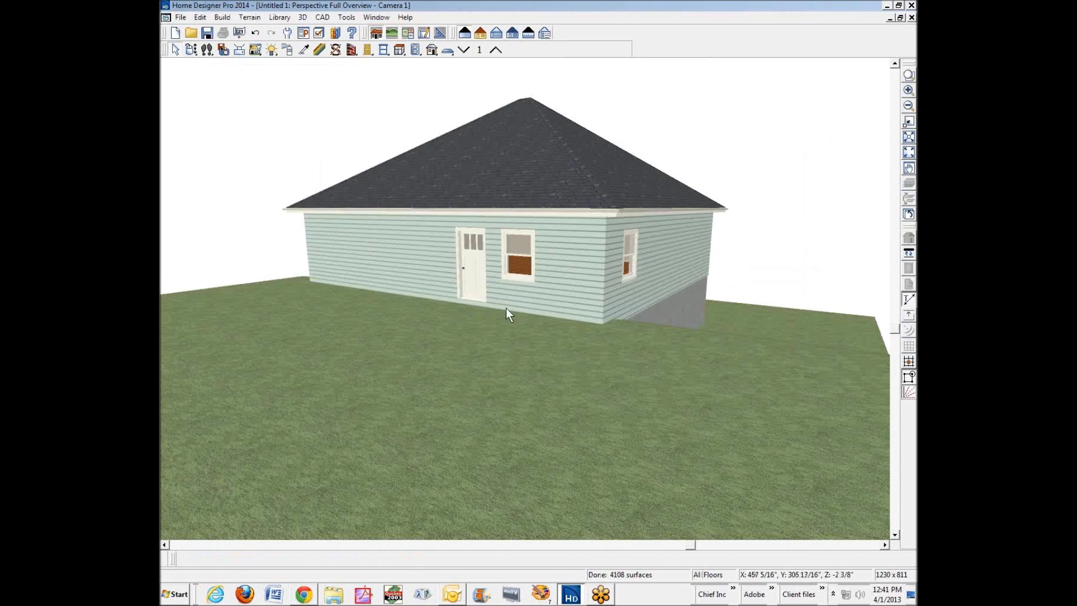
In the 3D overview, place a hinged exterior door in the exposed basement wall at the rear of the house
left_click(191, 49)
left_click_drag(473, 276, 647, 363)
key("space")
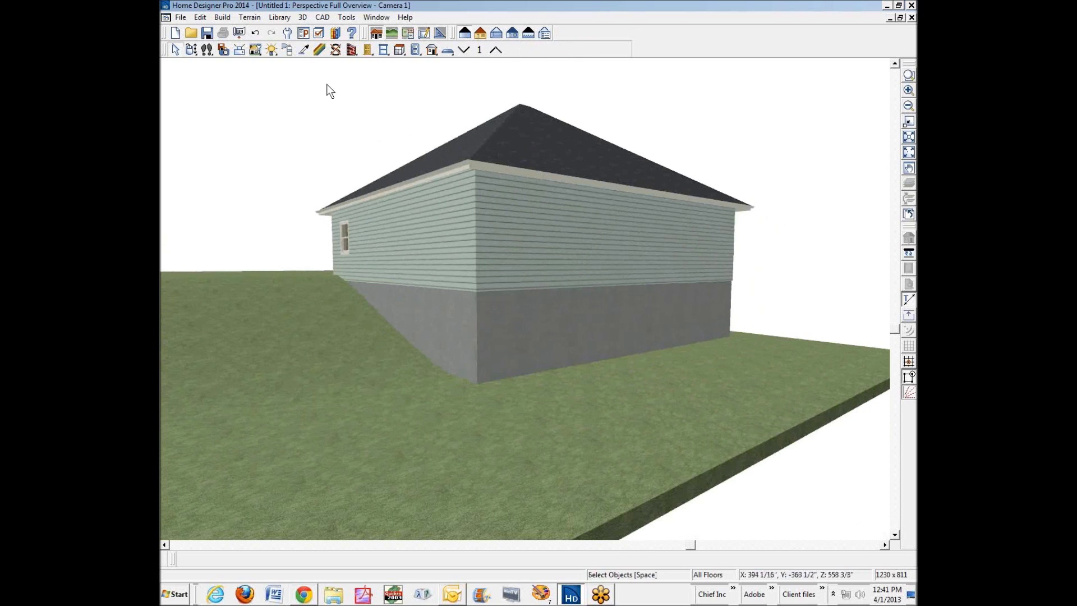
left_click(368, 50)
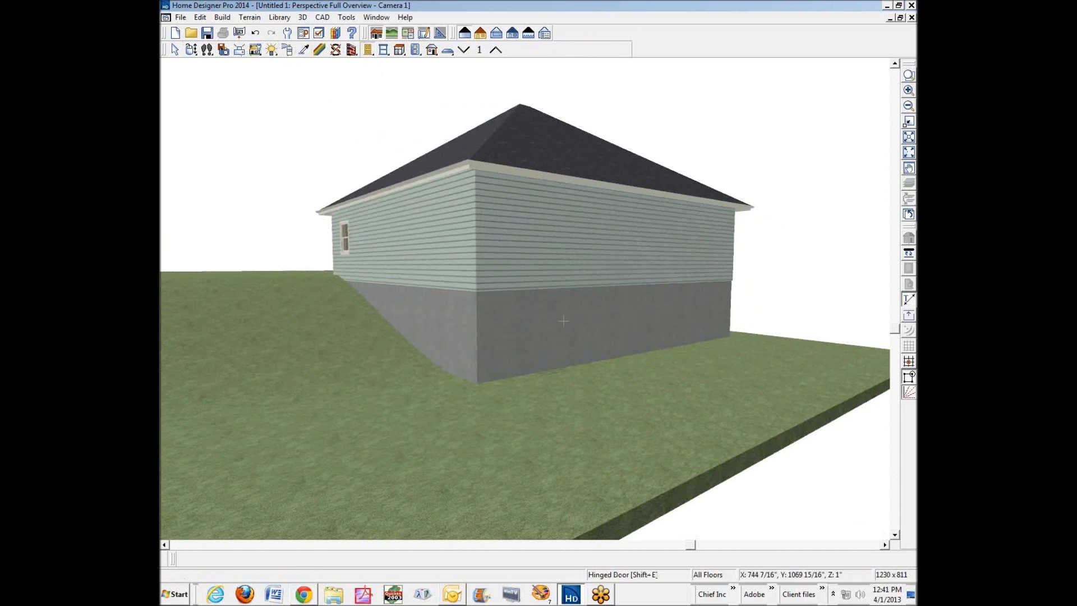
left_click(572, 336)
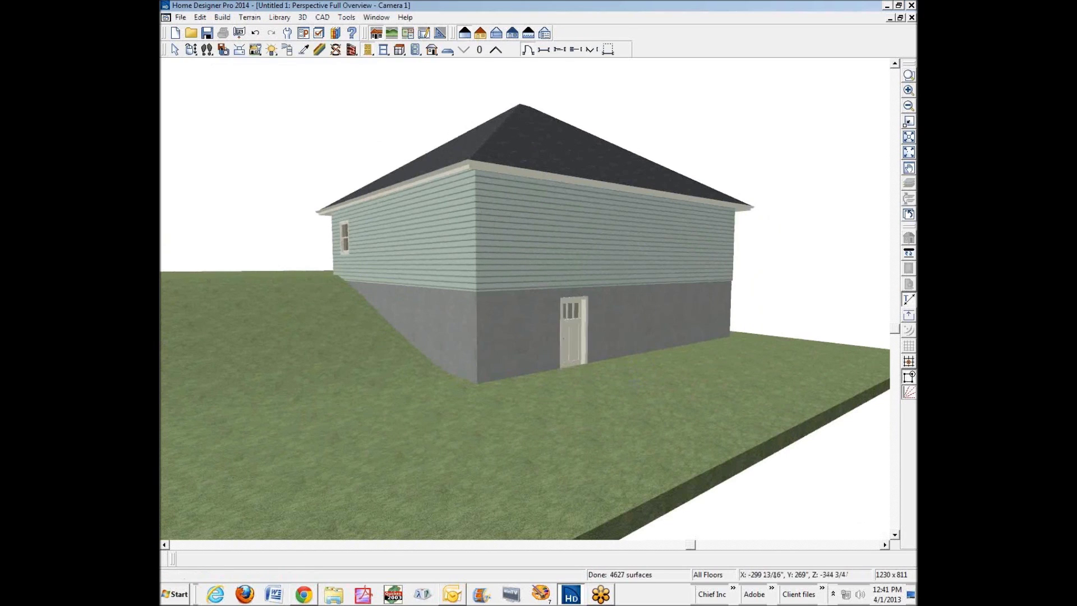
key("space")
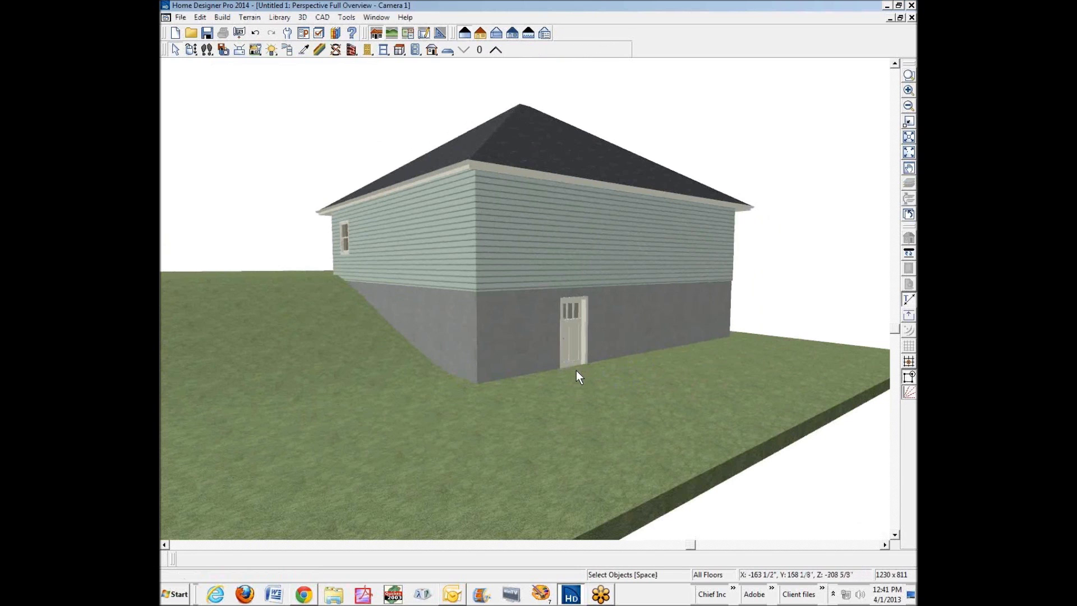
In the floor plan, lower the rear elevation region slightly so the terrain sits just below the basement door's threshold, and return to the 3D view
scroll(568, 356, "up", 5)
left_click(563, 355)
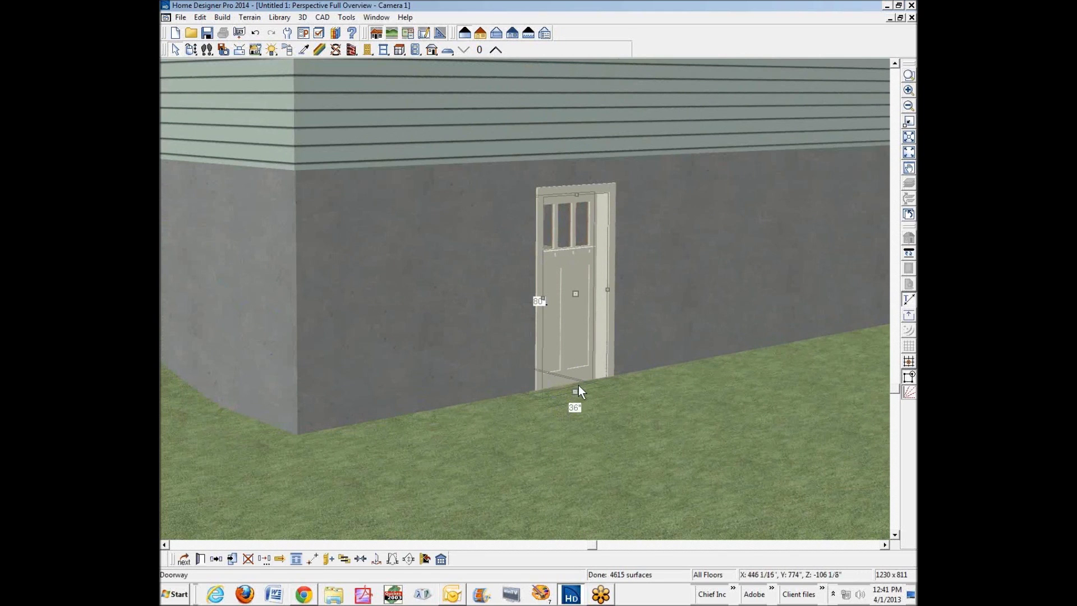
key("Escape")
key("ctrl+Tab")
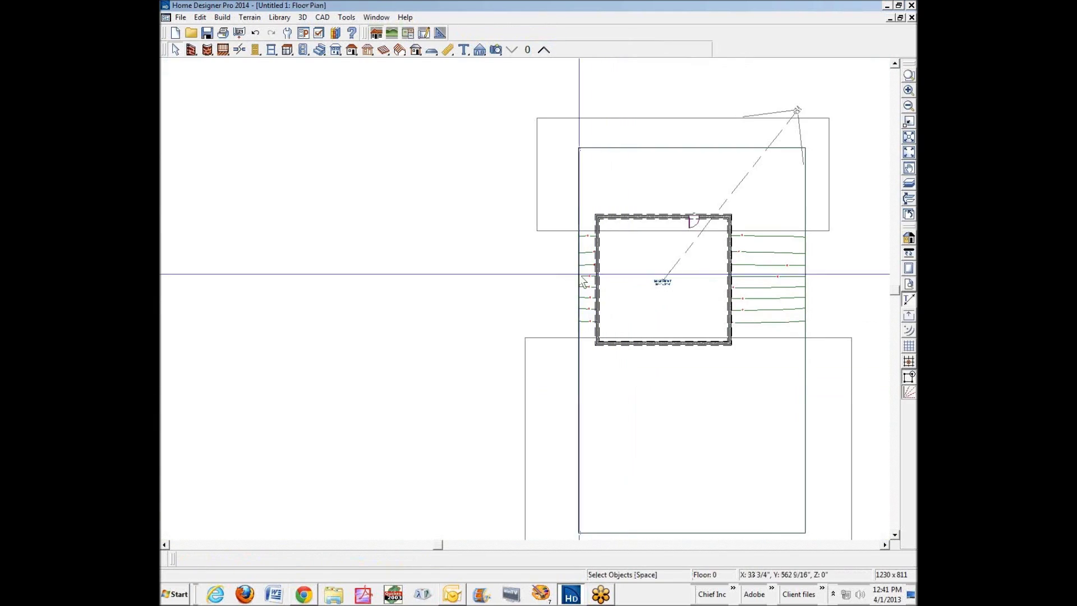
double_click(559, 230)
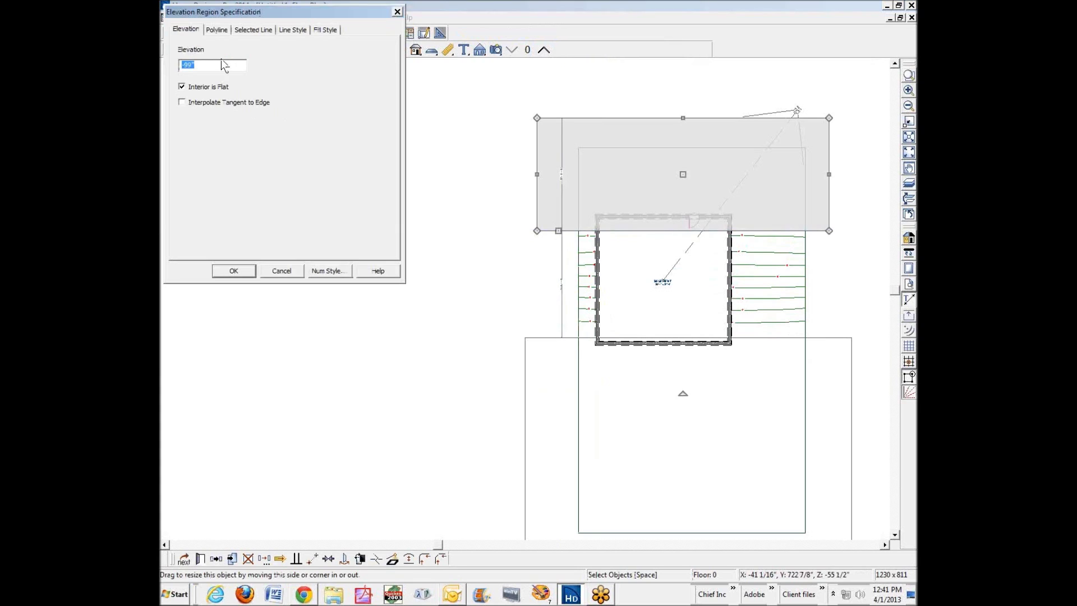
type("4")
left_click(238, 272)
left_click(350, 296)
key("ctrl+Tab")
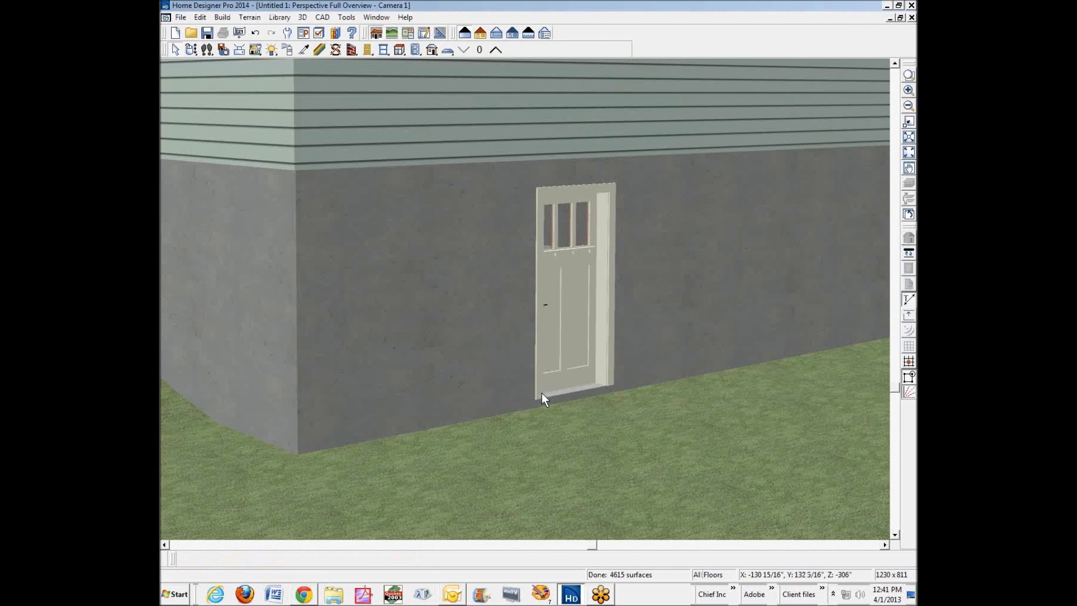
Lower the whole top edge of the foundation wall on the side of the house that has the window
scroll(560, 384, "down", 2)
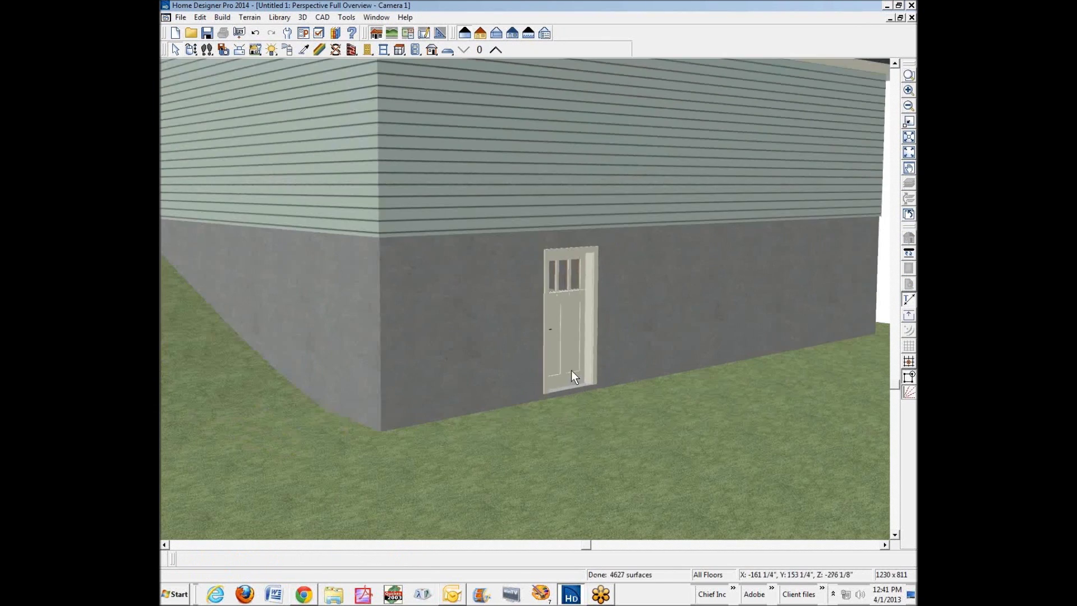
left_click(189, 52)
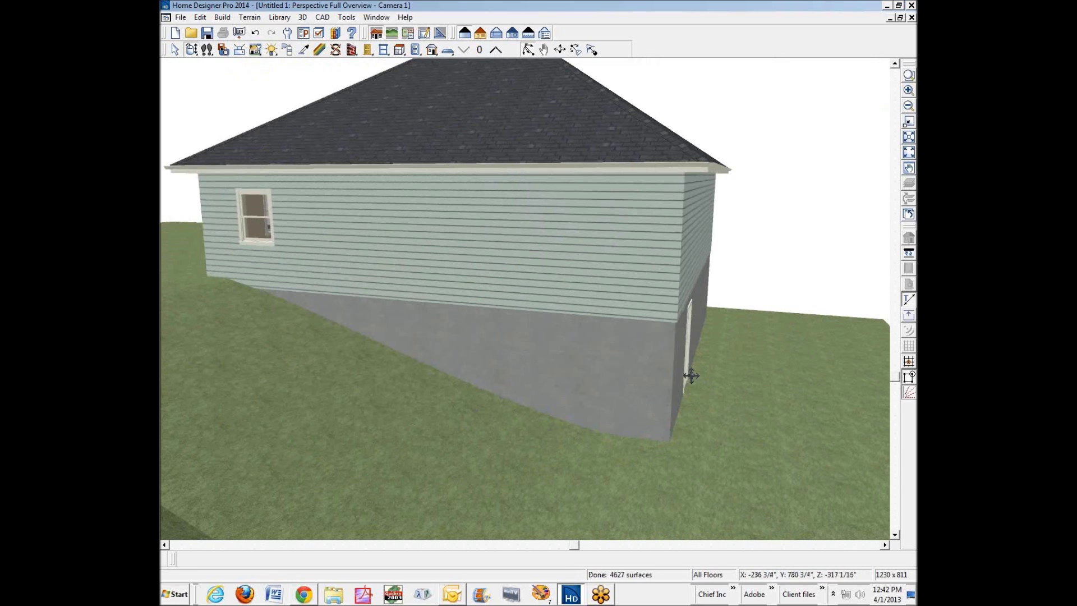
key("space")
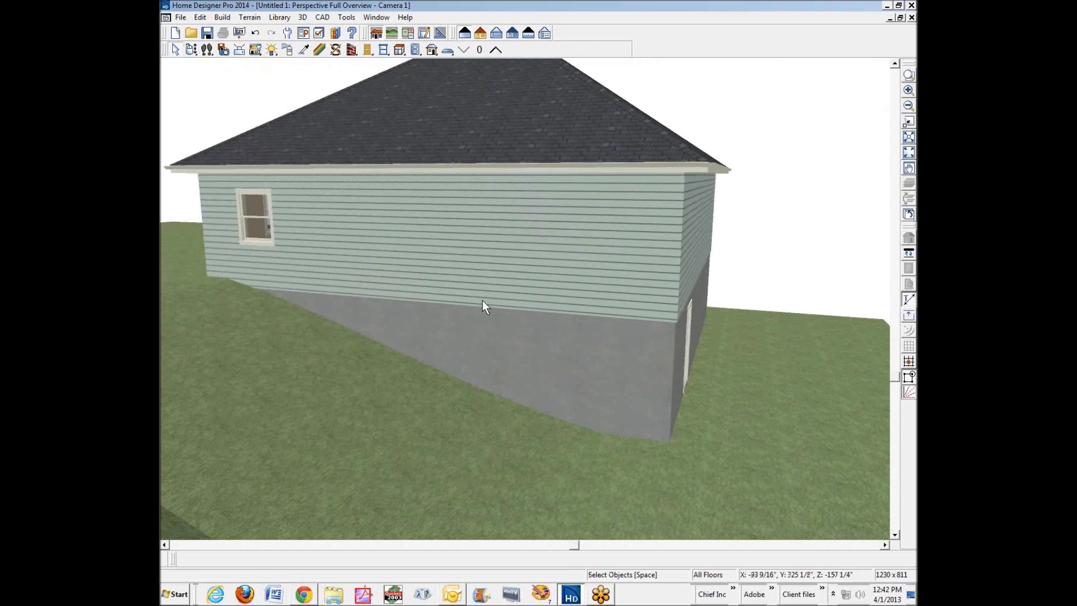
left_click(553, 354)
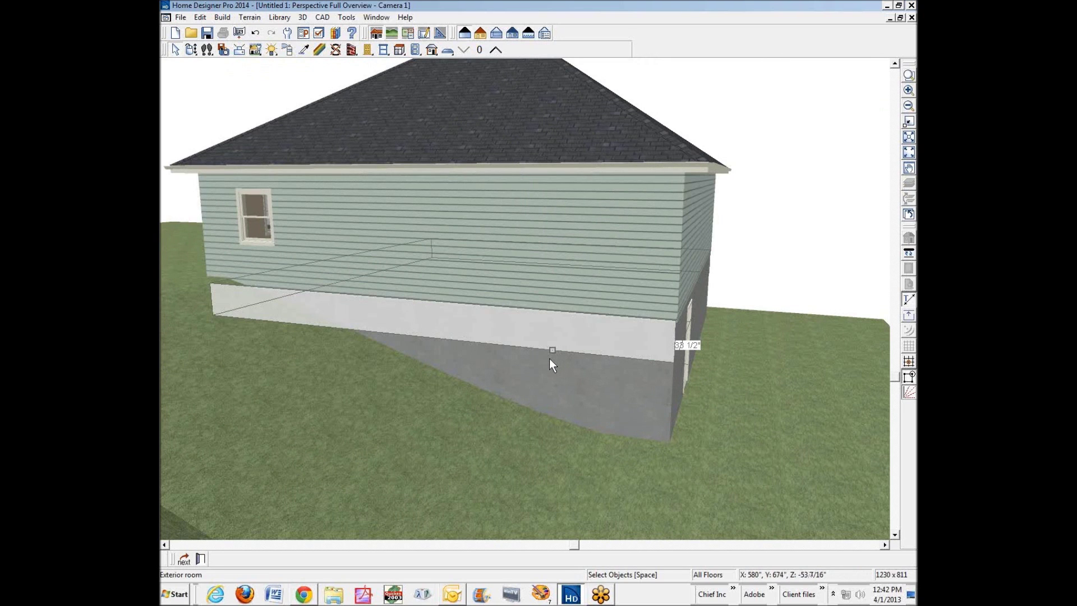
left_click(185, 560)
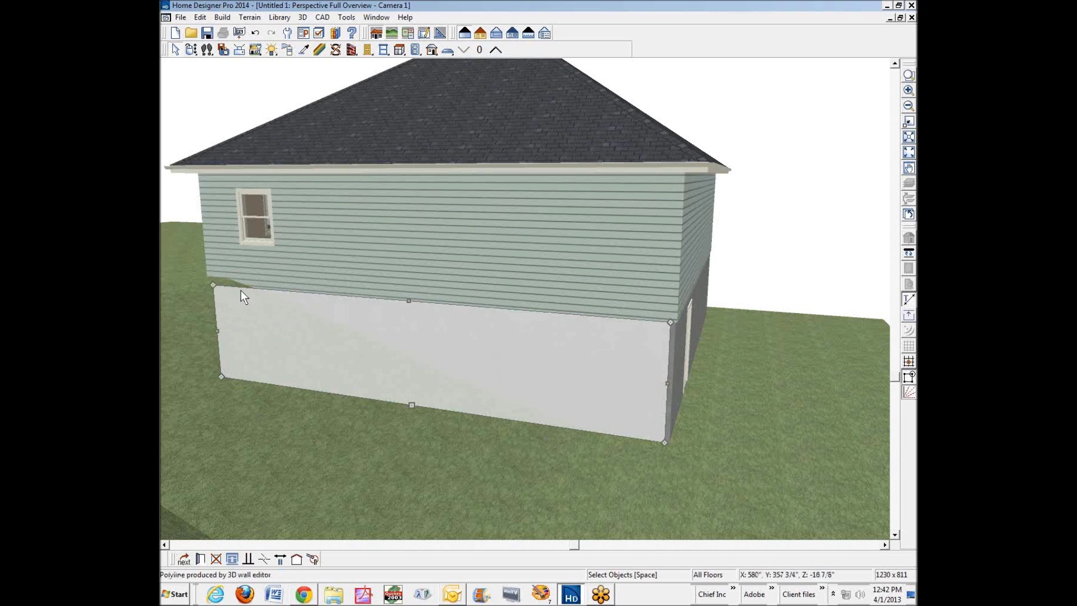
left_click_drag(410, 303, 409, 335)
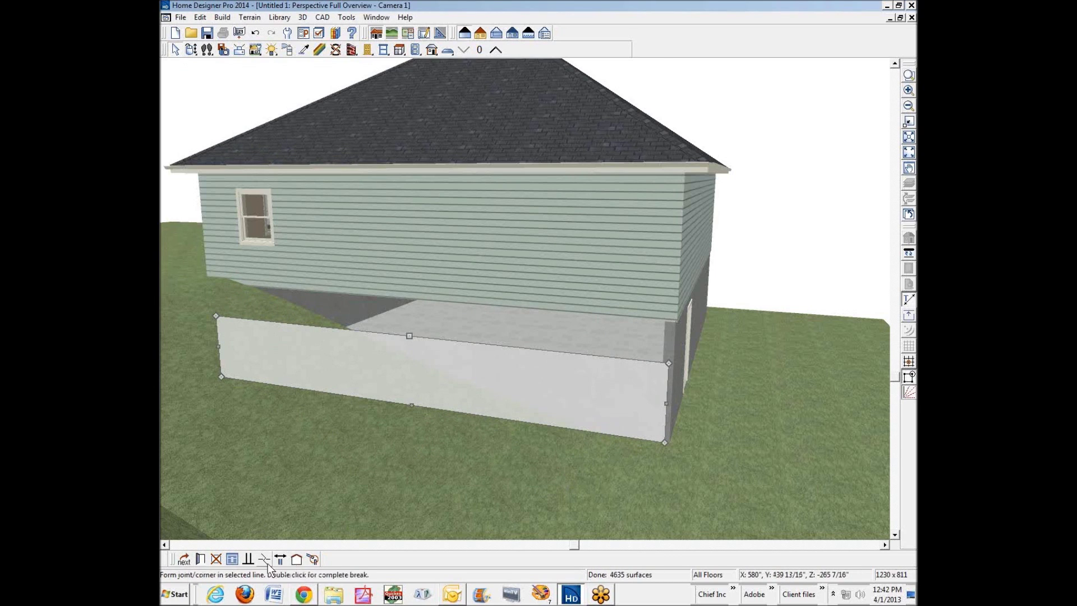
Reset the side foundation wall to Default Wall Top Height
left_click(200, 559)
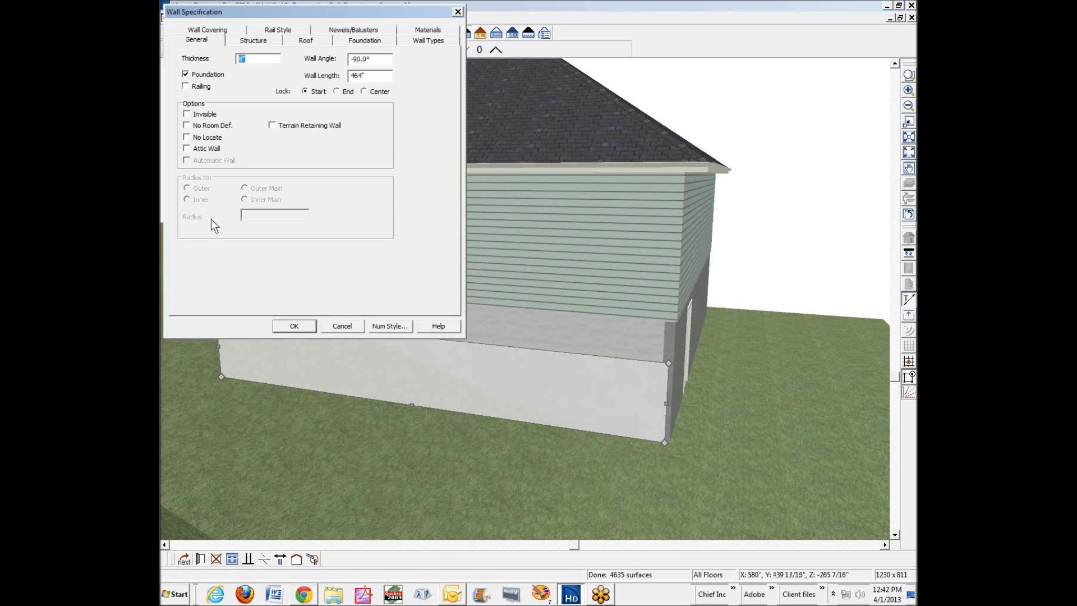
left_click(249, 38)
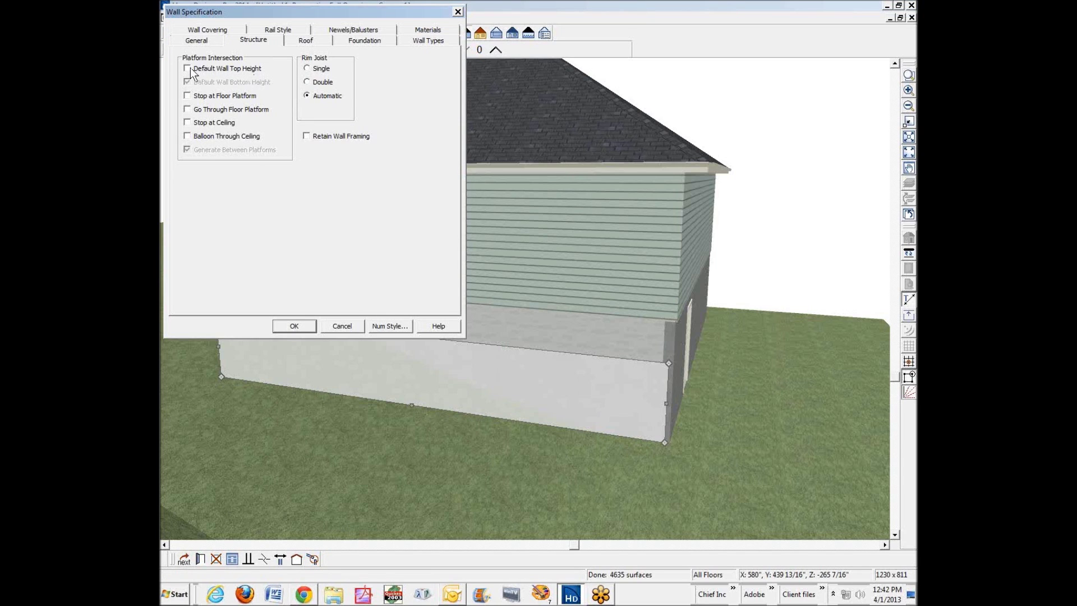
left_click(290, 327)
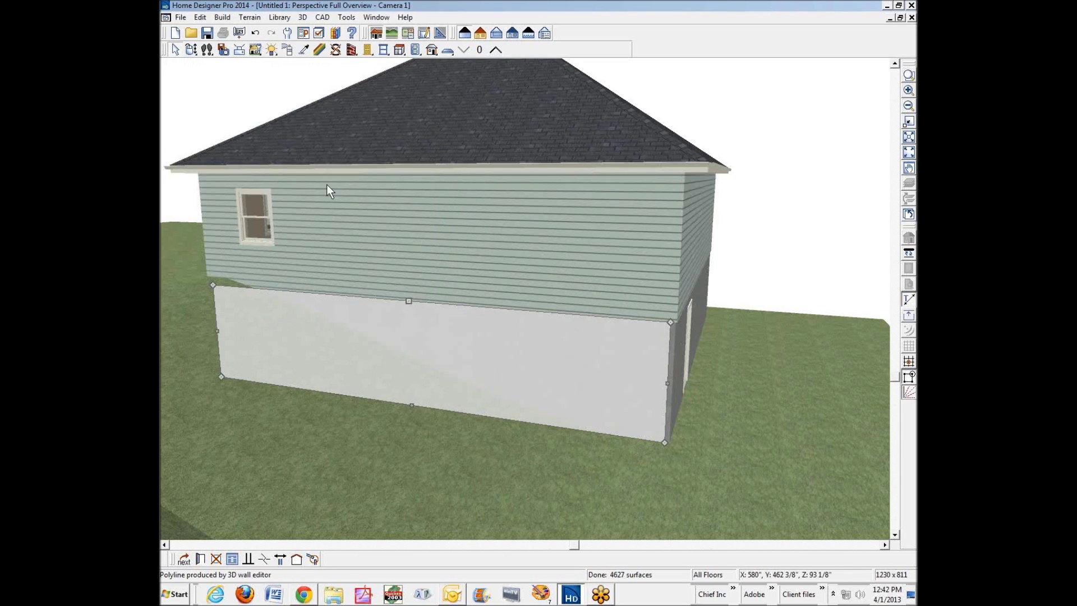
Break the side foundation wall's top edge, lower its rear portion to form a step, and shift the step toward the rear
left_click(265, 559)
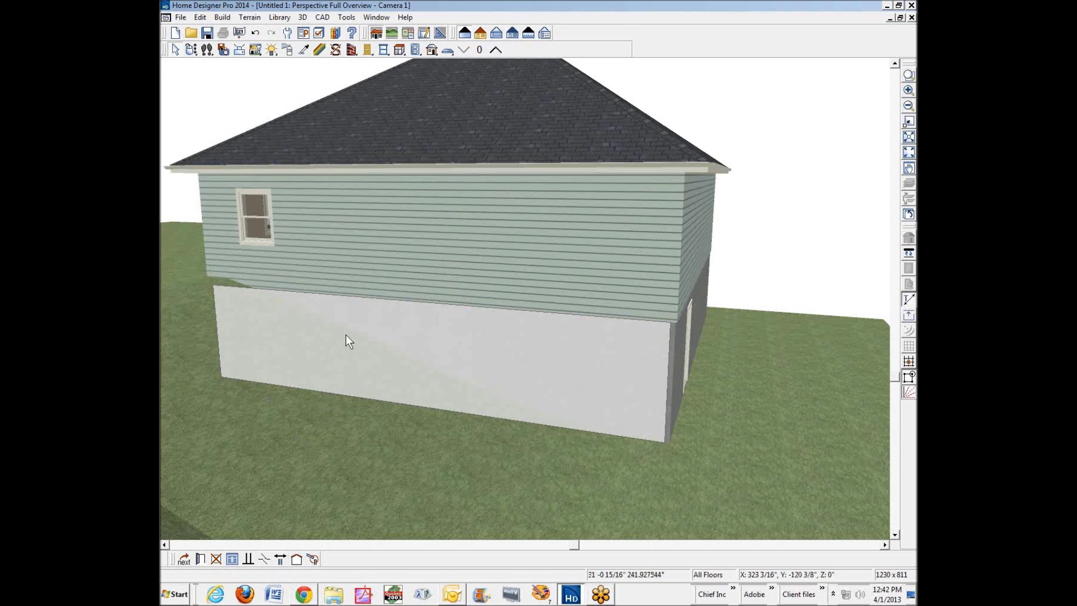
left_click(345, 296)
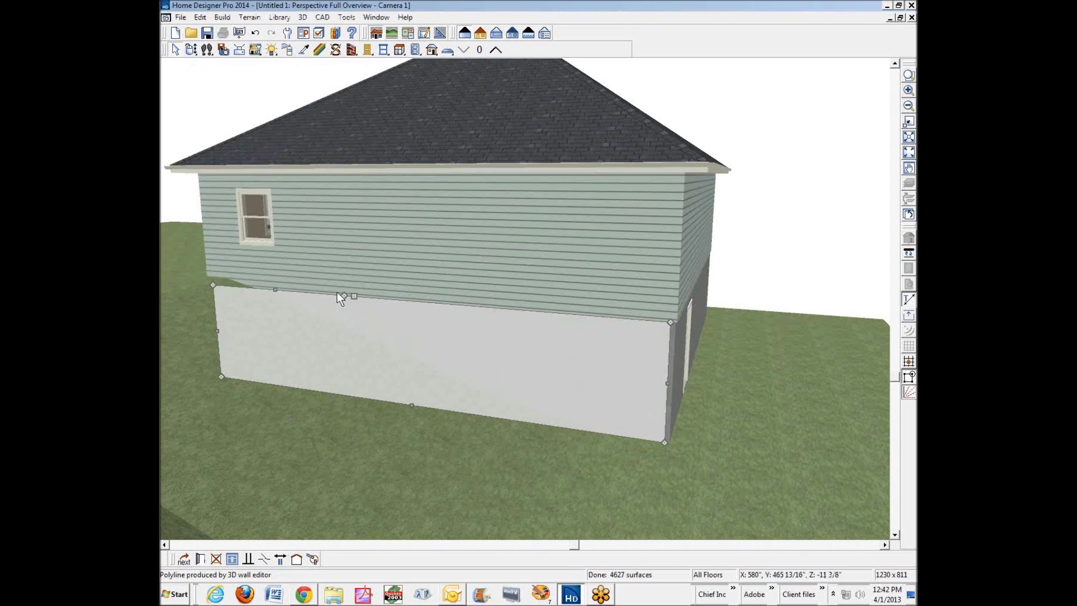
left_click_drag(353, 296, 355, 338)
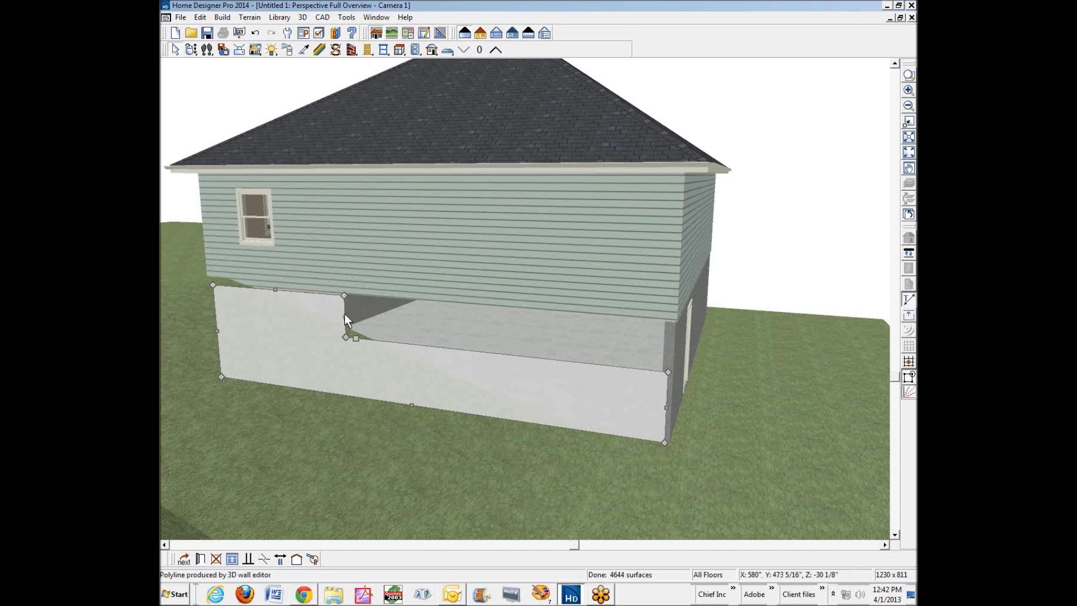
left_click_drag(344, 314, 426, 326)
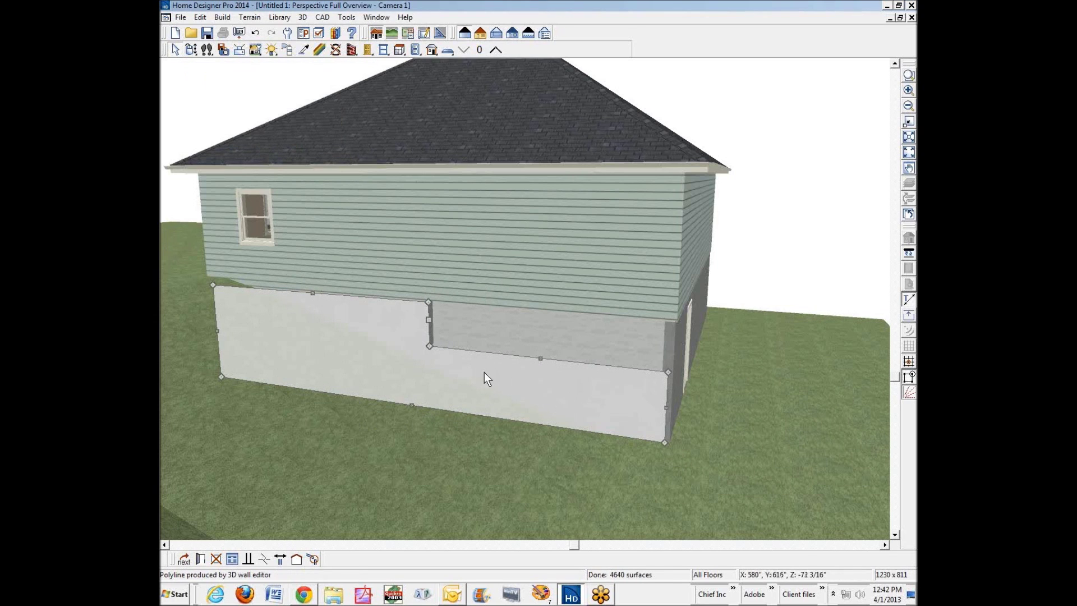
Raise the stepped part of the side foundation wall and turn Default Wall Top Height back on
left_click_drag(540, 358, 541, 316)
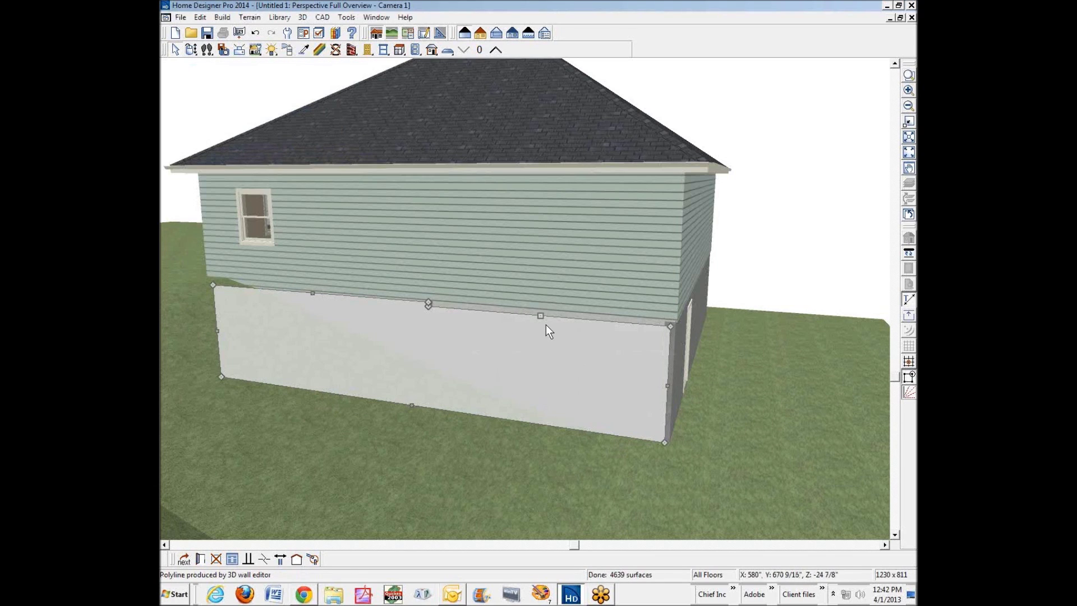
left_click(201, 559)
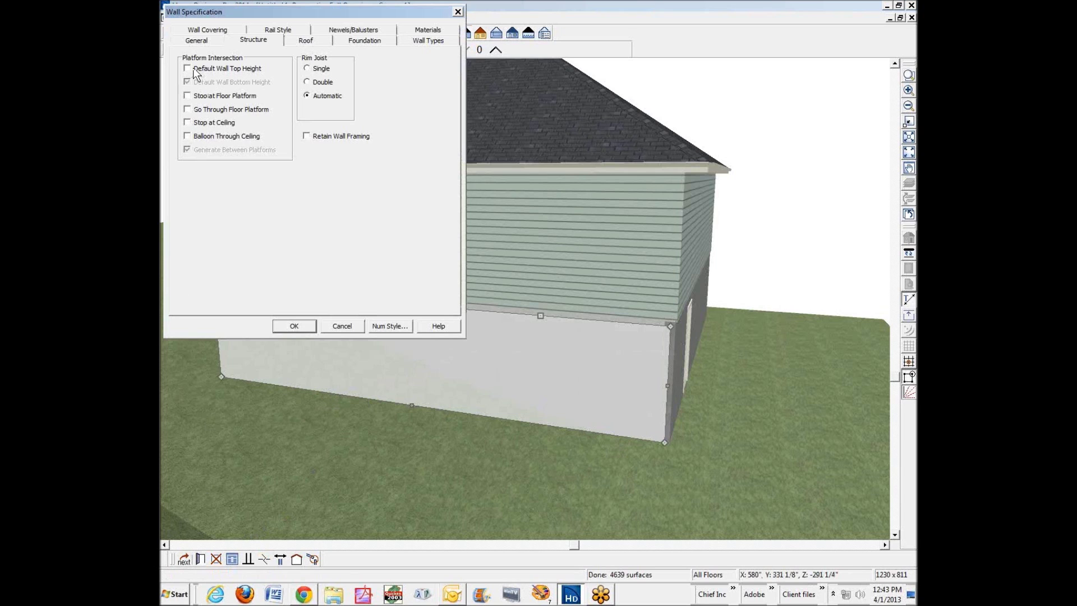
left_click(292, 323)
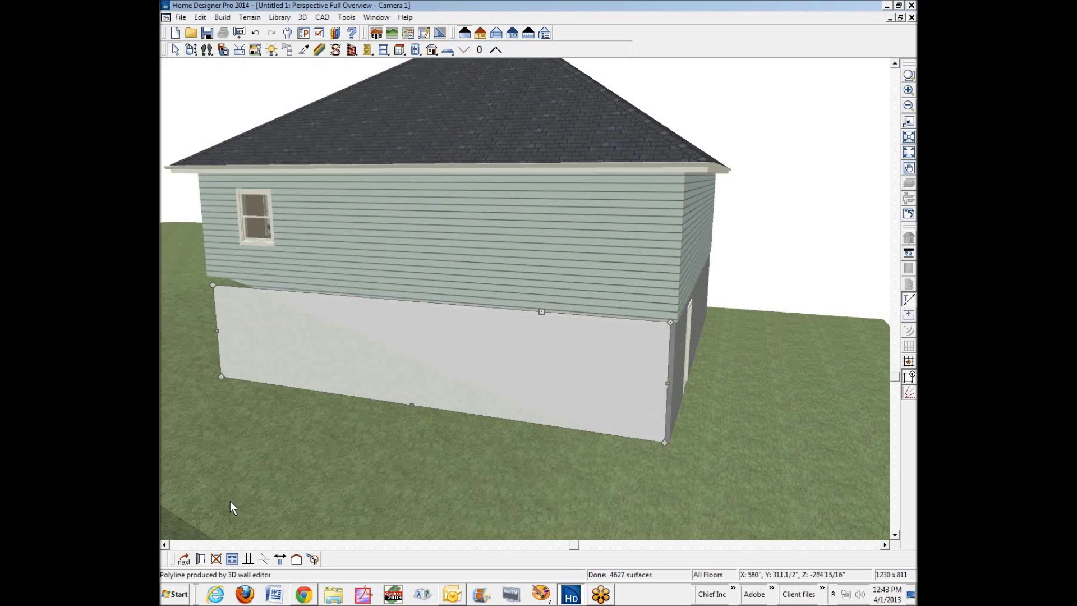
Make the side foundation wall a pony wall with Siding-6 above an 8" Concrete Stem Wall
left_click(200, 560)
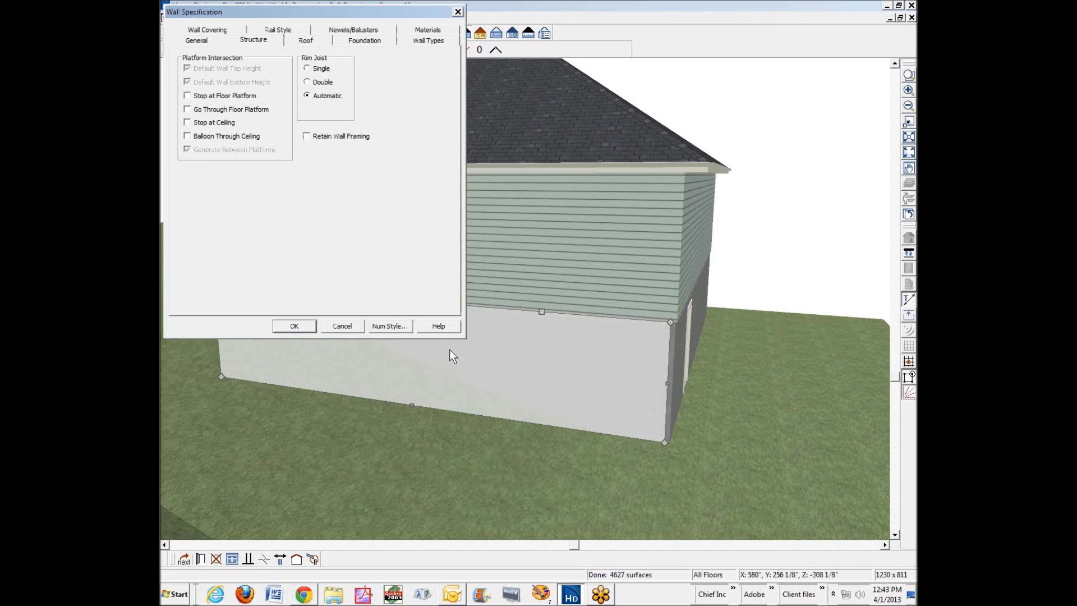
left_click(422, 42)
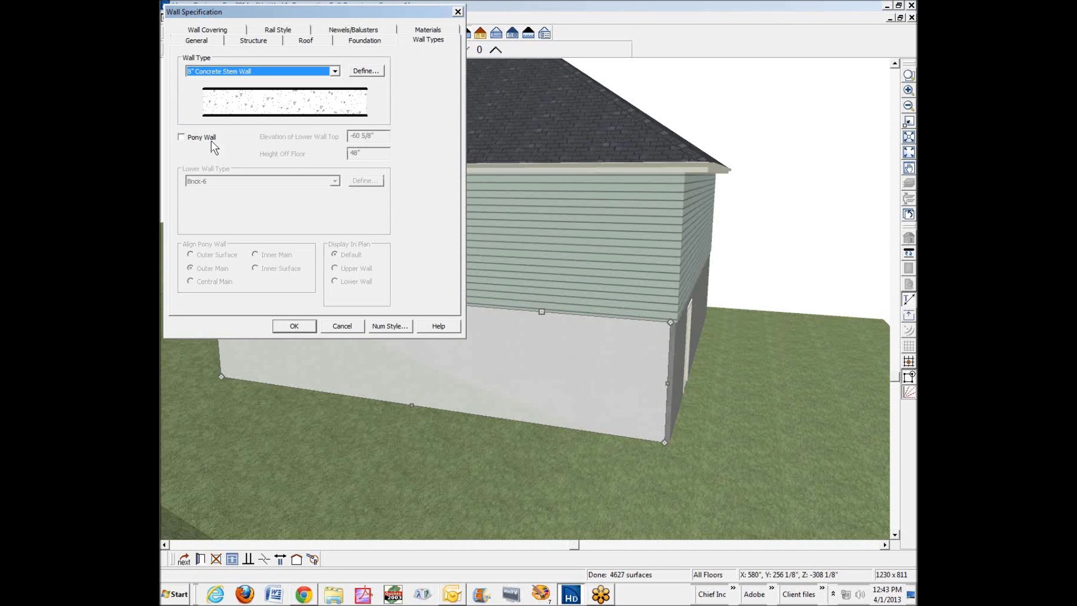
left_click(186, 137)
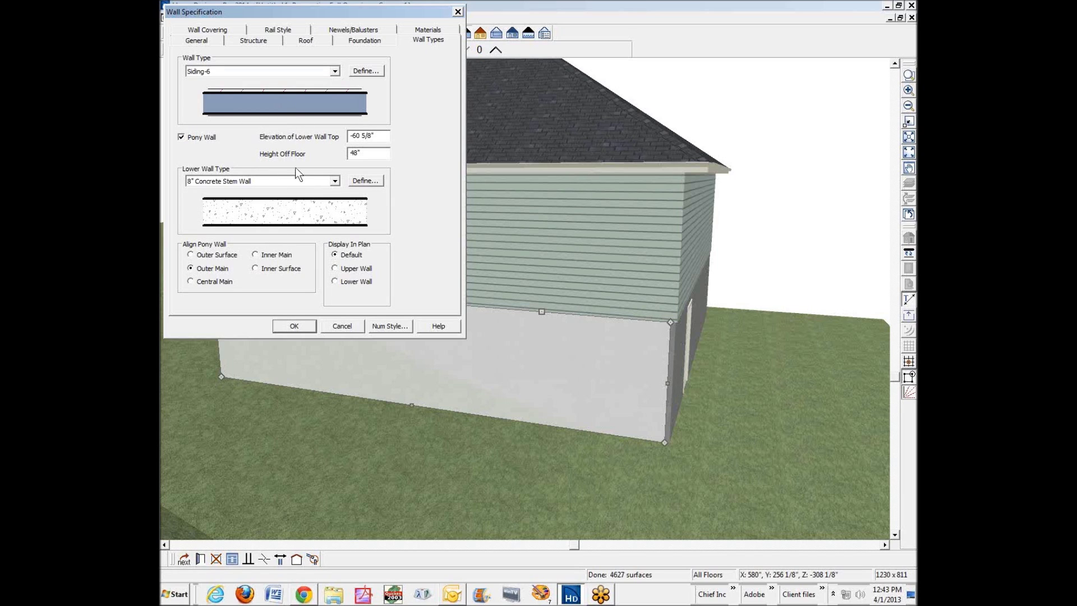
left_click(295, 324)
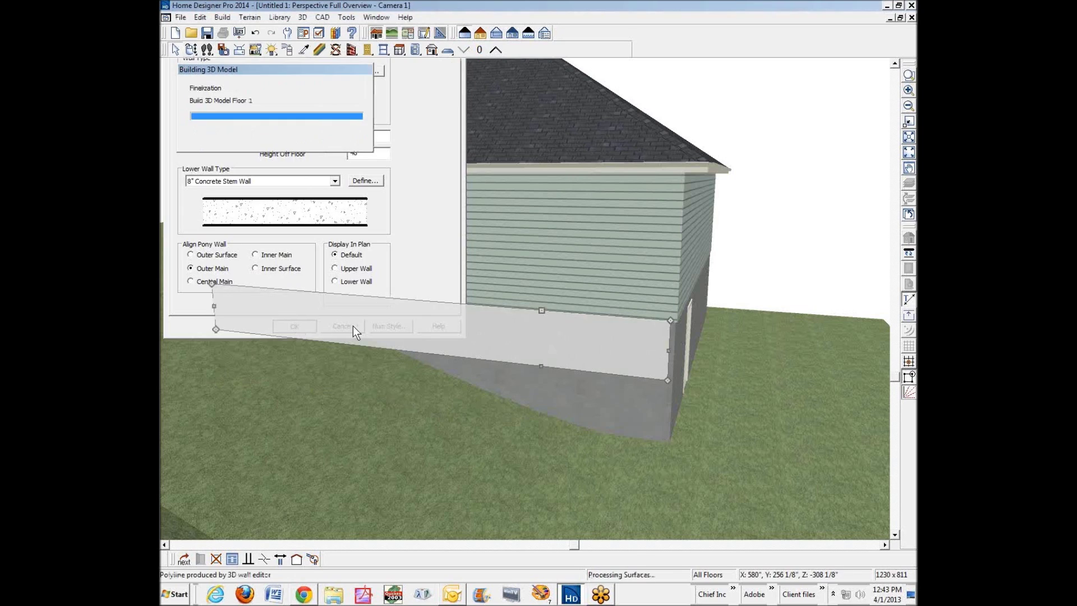
Inspect the extents of the lower concrete and upper siding sections of the side pony wall
left_click(630, 398)
left_click(629, 337)
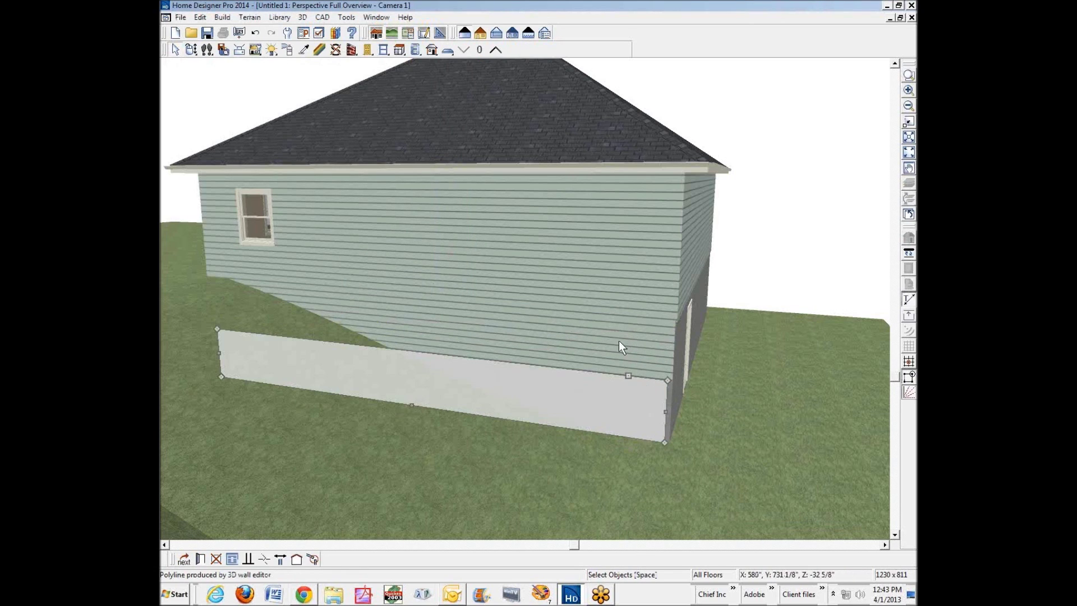
left_click(600, 351)
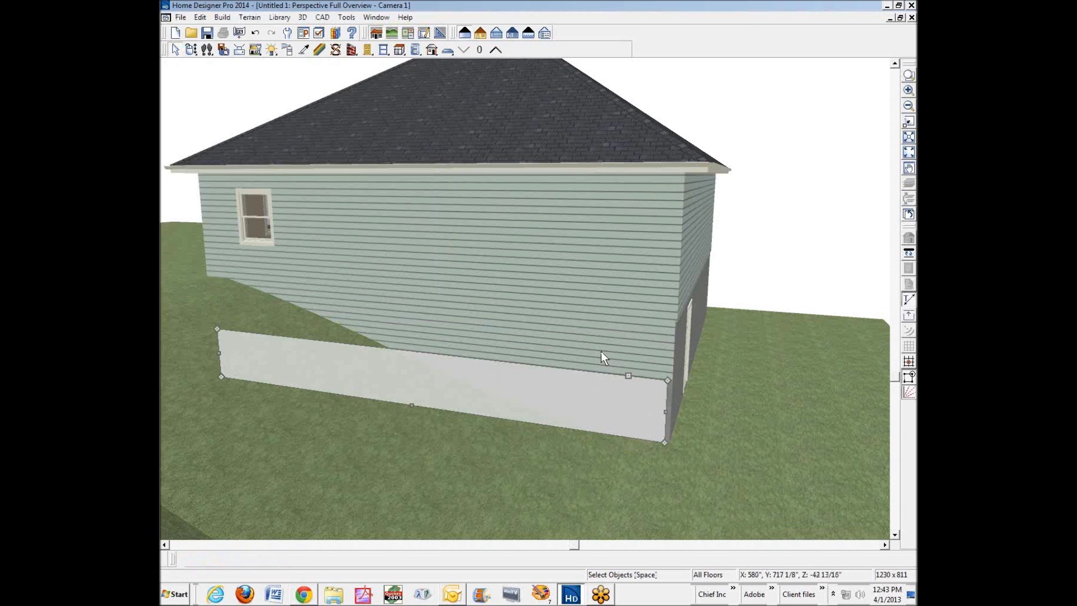
left_click(576, 341)
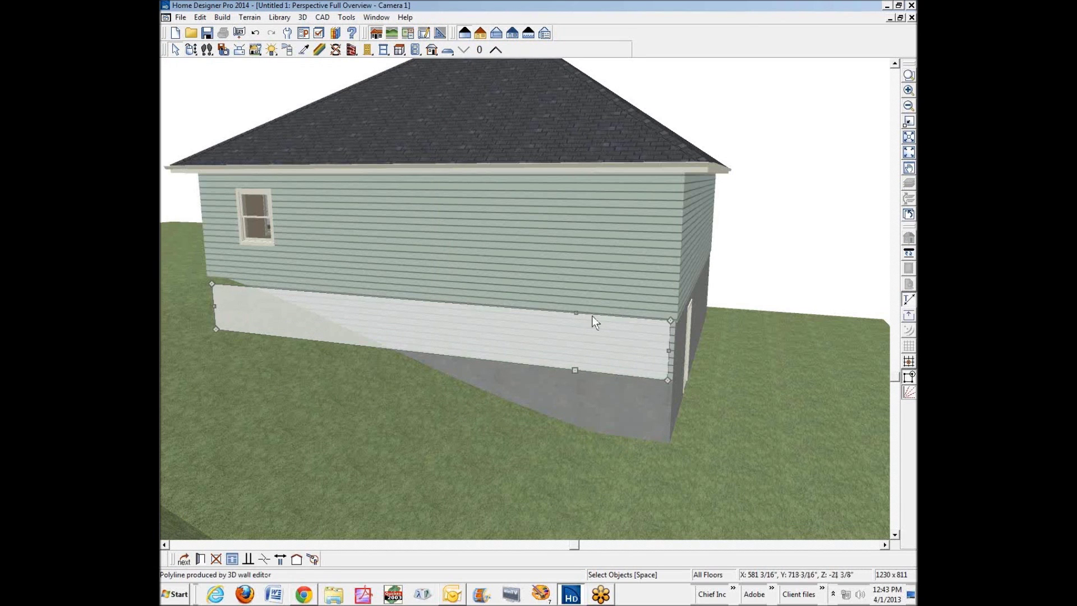
key("Delete")
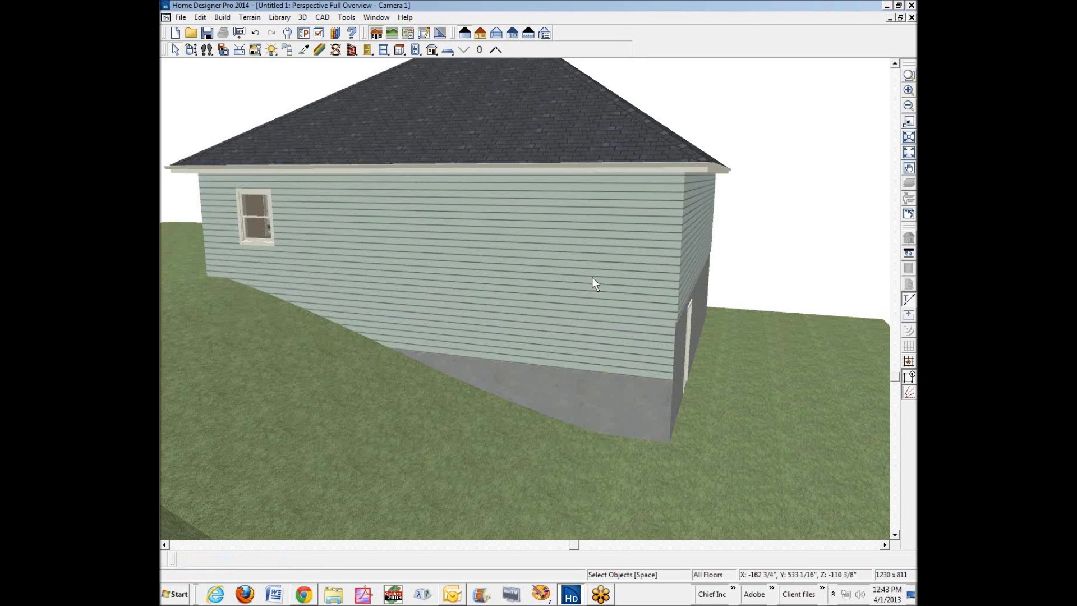
Check the wall type of the main-floor side wall and close its specification without changes
left_click(608, 221)
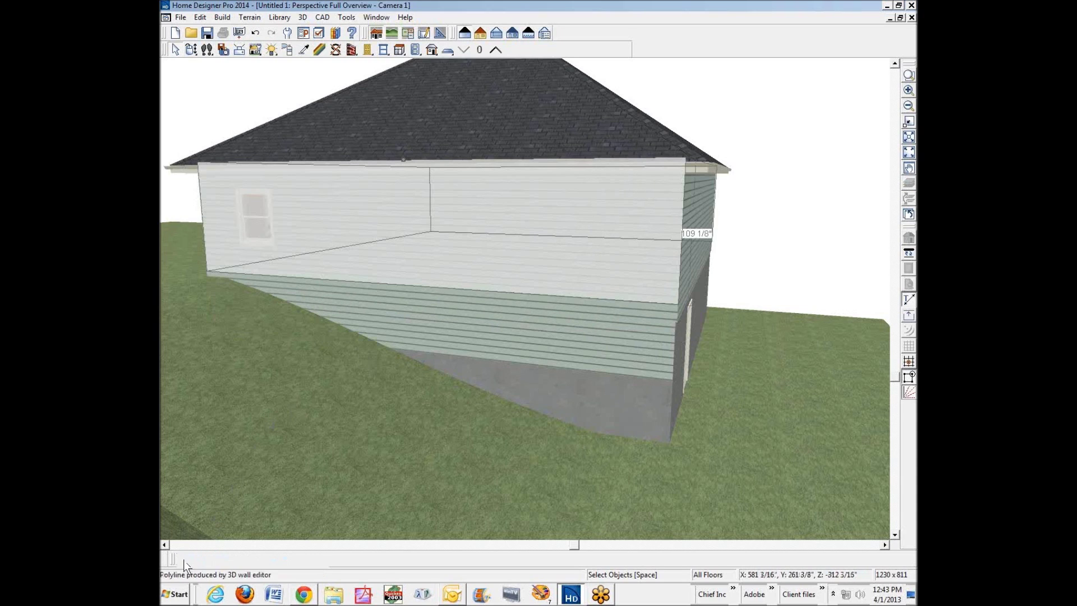
left_click(183, 559)
left_click(198, 559)
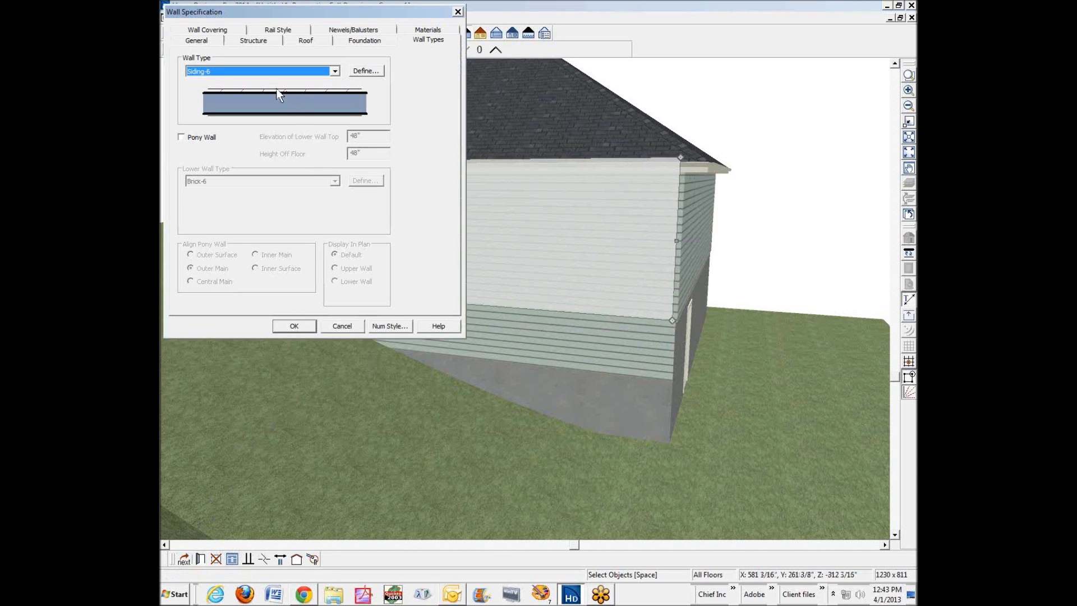
left_click(353, 327)
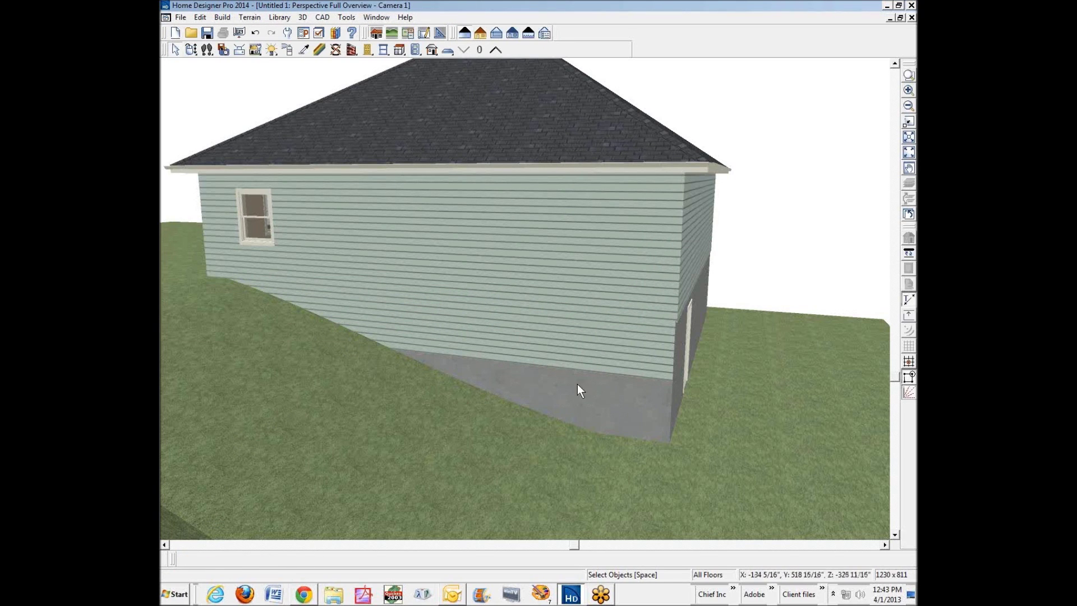
Break the top edge of the pony wall's concrete section, raise its uphill part to the siding above, and raise the remaining downhill edge about 1'-9"
left_click(550, 375)
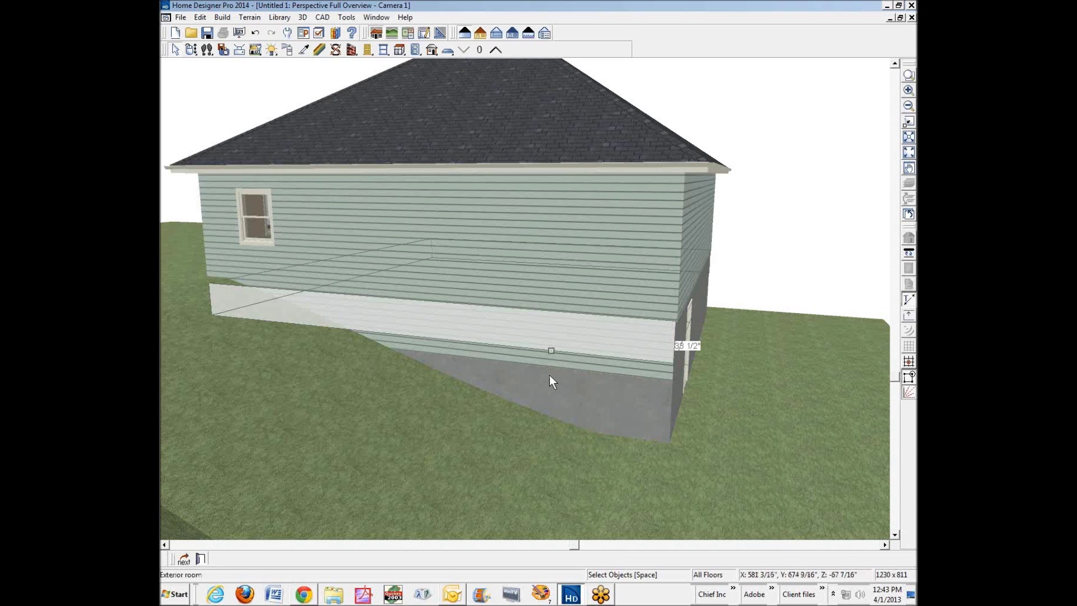
left_click(549, 375)
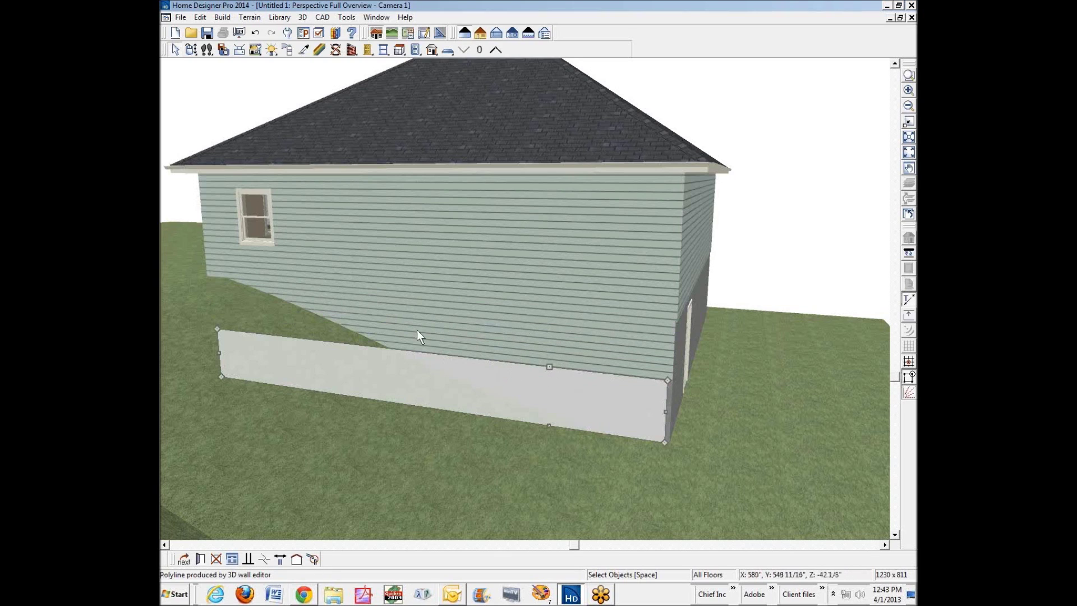
left_click(264, 559)
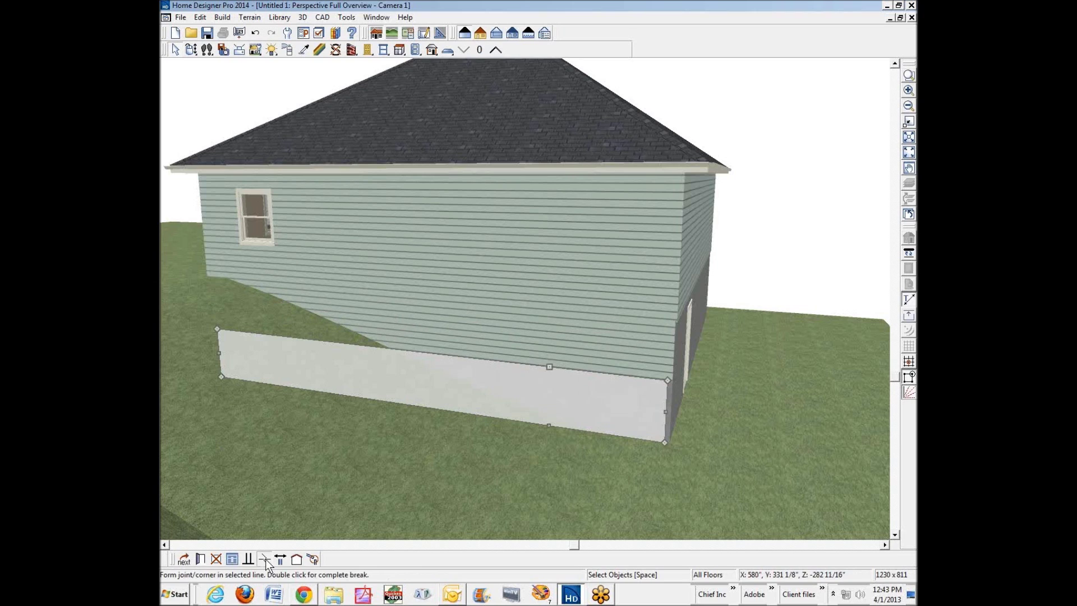
left_click(345, 345)
left_click_drag(281, 343, 281, 286)
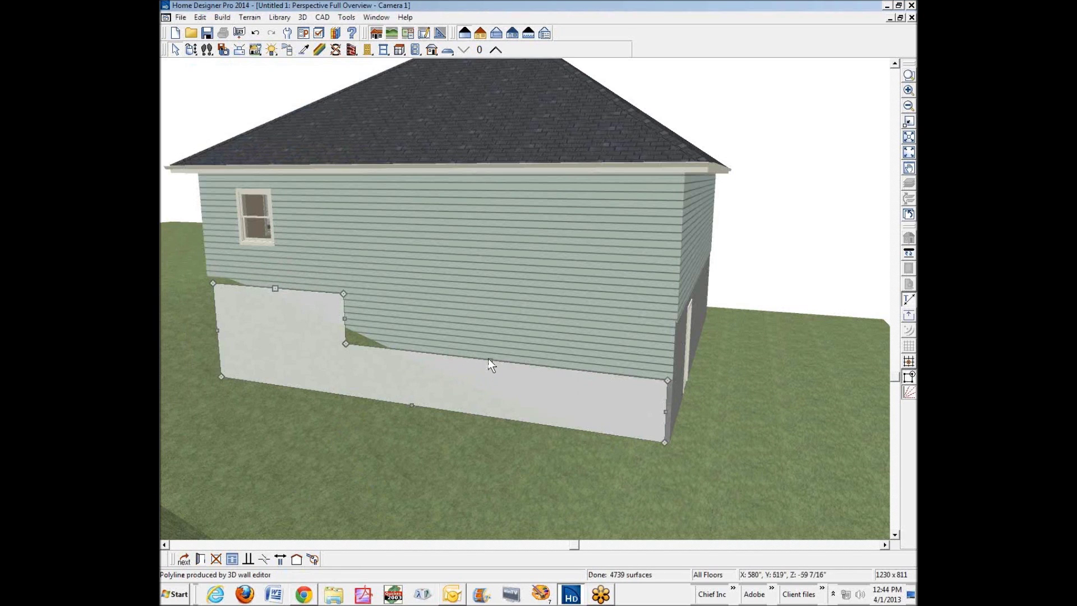
left_click_drag(488, 360, 491, 336)
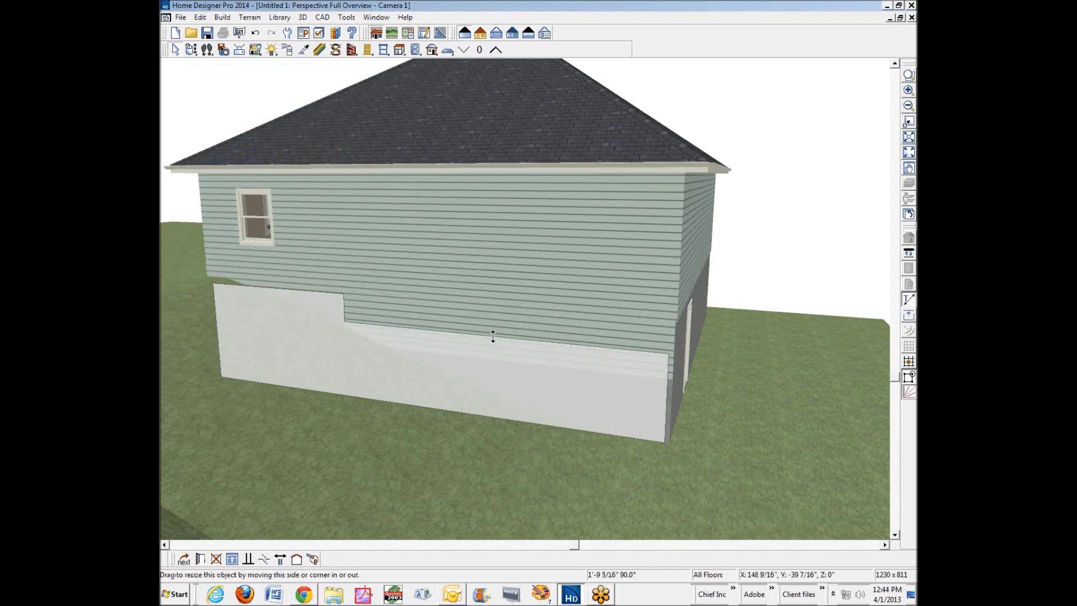
key("alt+space")
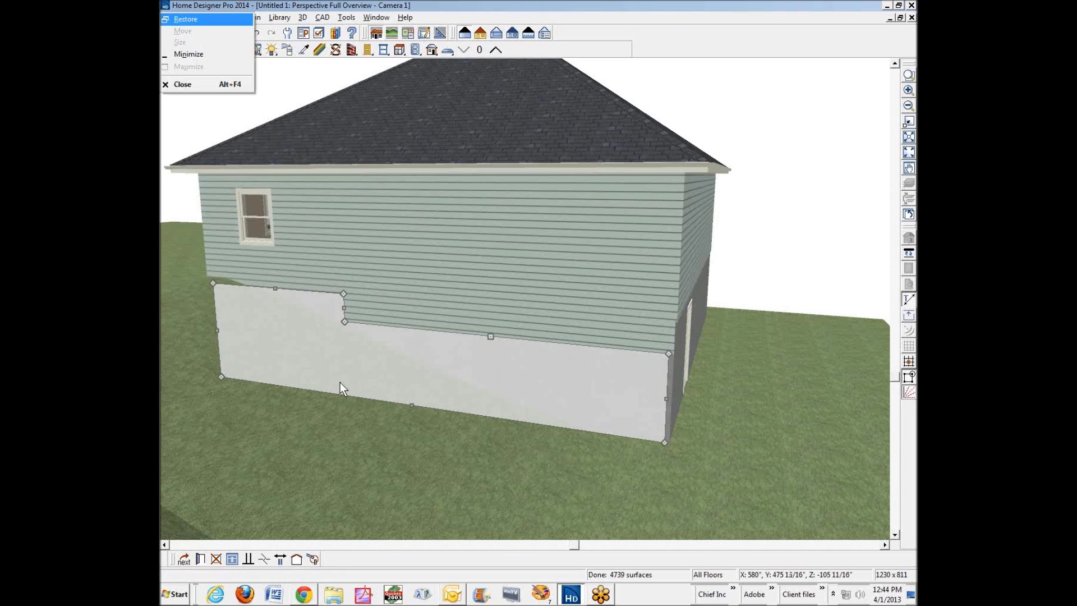
left_click(749, 121)
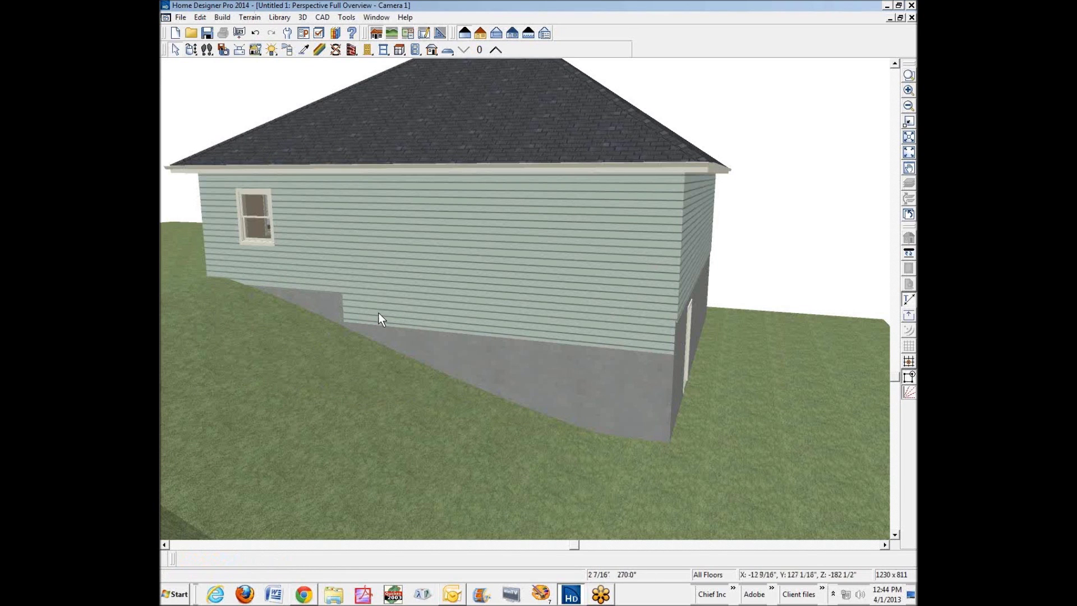
Break the bottom edge of the pony wall's siding section and lower its downhill part to the slope to form a second step
left_click(467, 307)
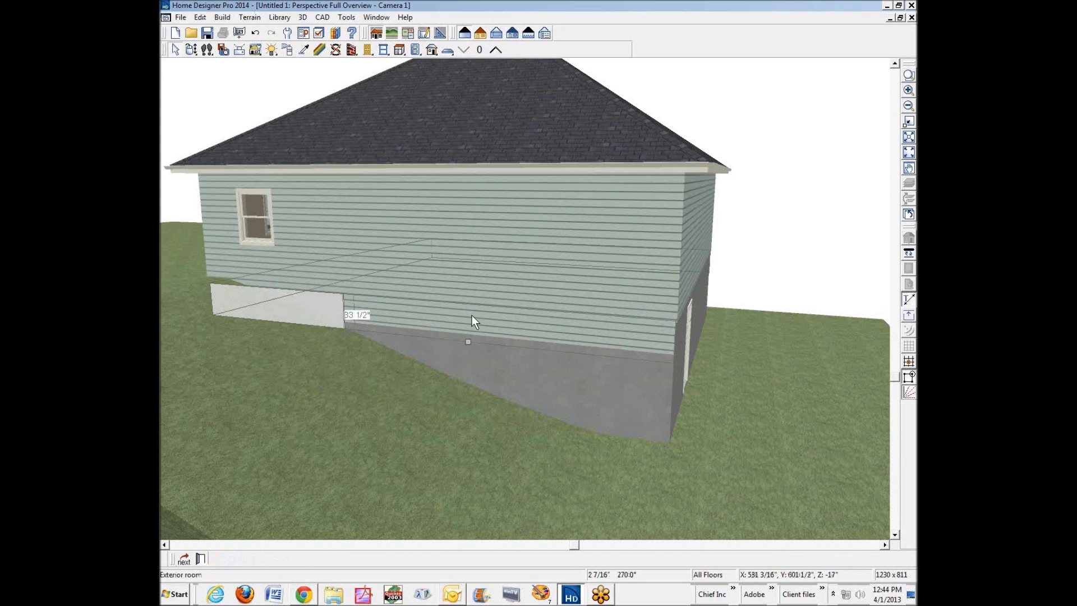
left_click(476, 320)
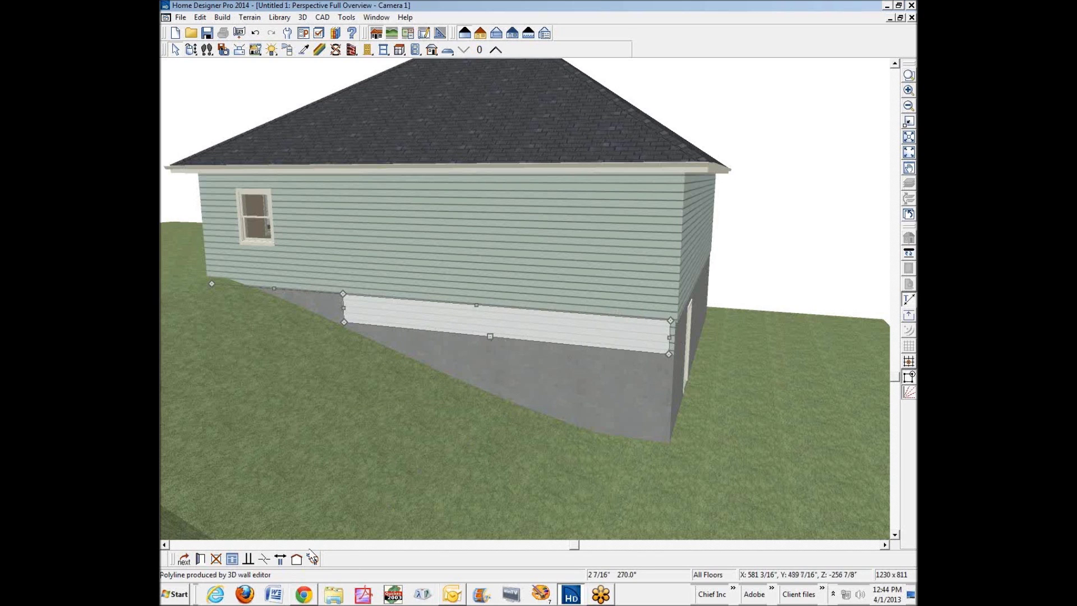
left_click(263, 558)
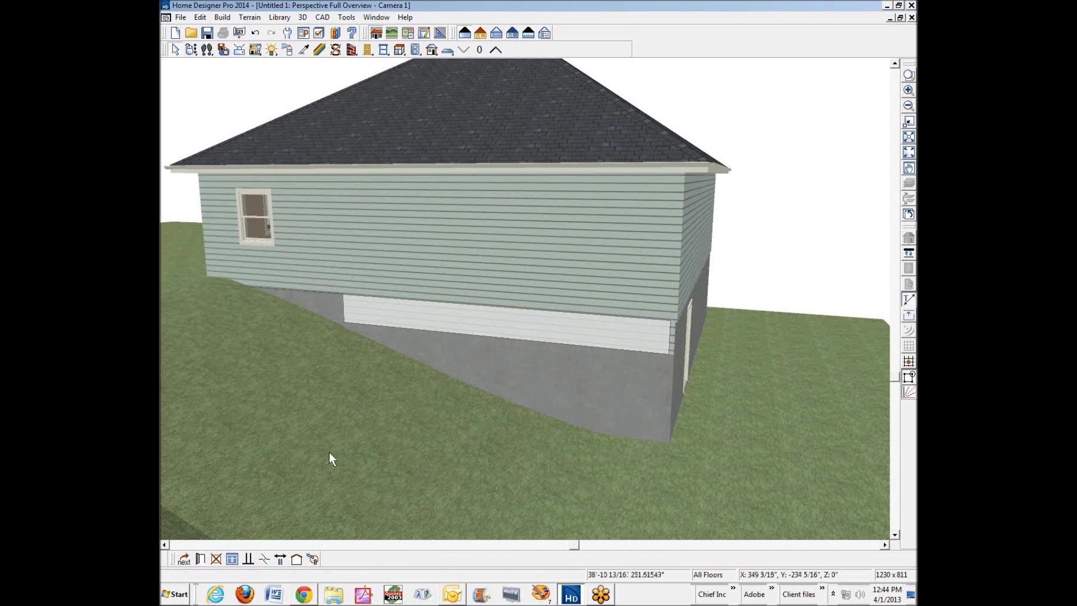
left_click(428, 329)
left_click_drag(538, 343, 544, 374)
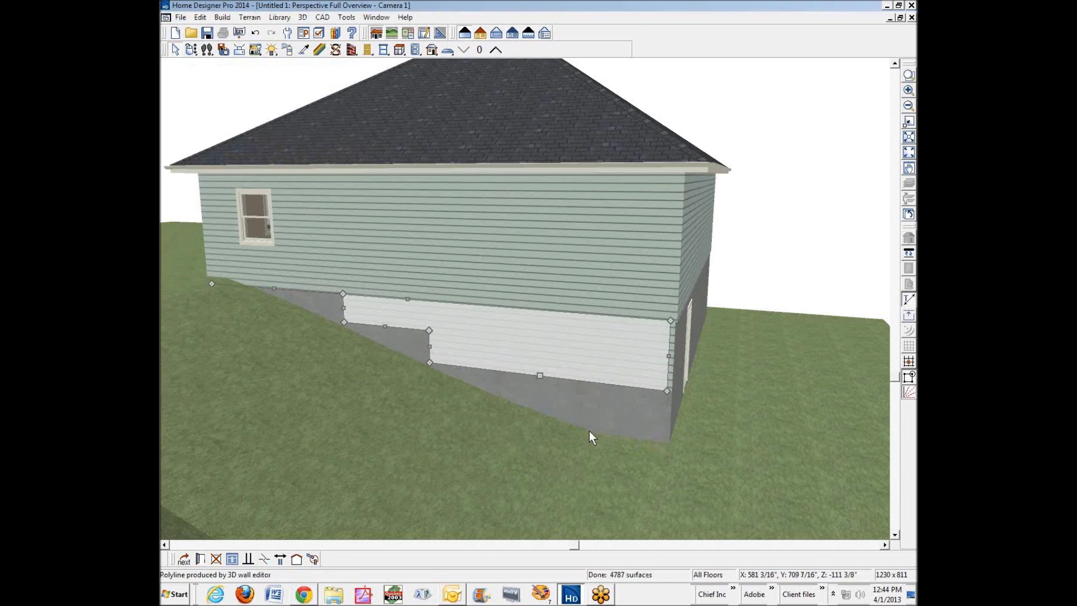
Break the lowered siding edge again farther downhill and lower the last portion about 2'-1" to form a third step
left_click(264, 560)
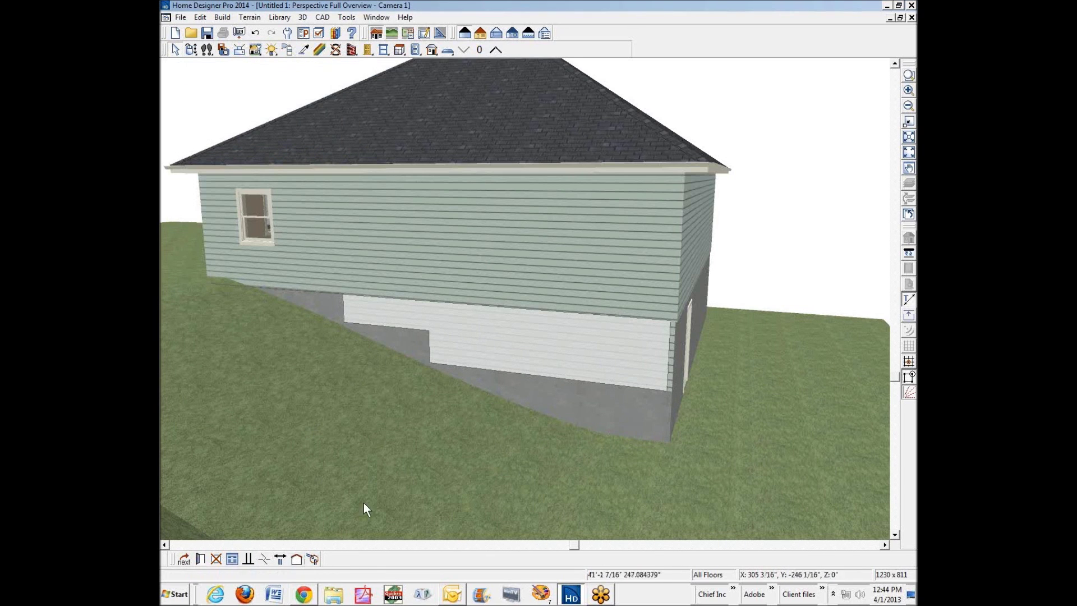
left_click(523, 375)
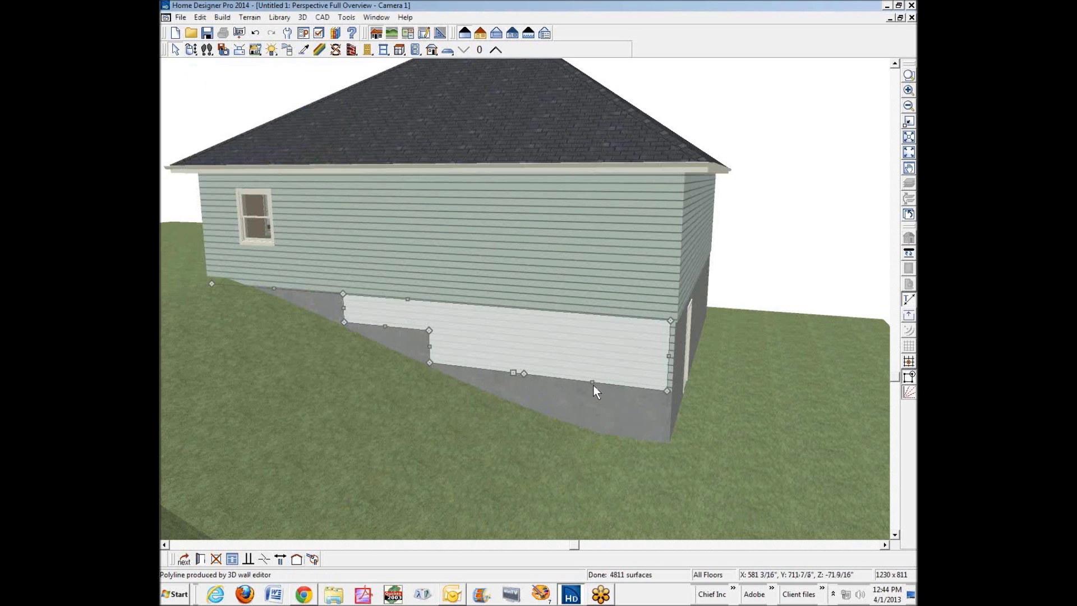
left_click_drag(593, 383, 594, 412)
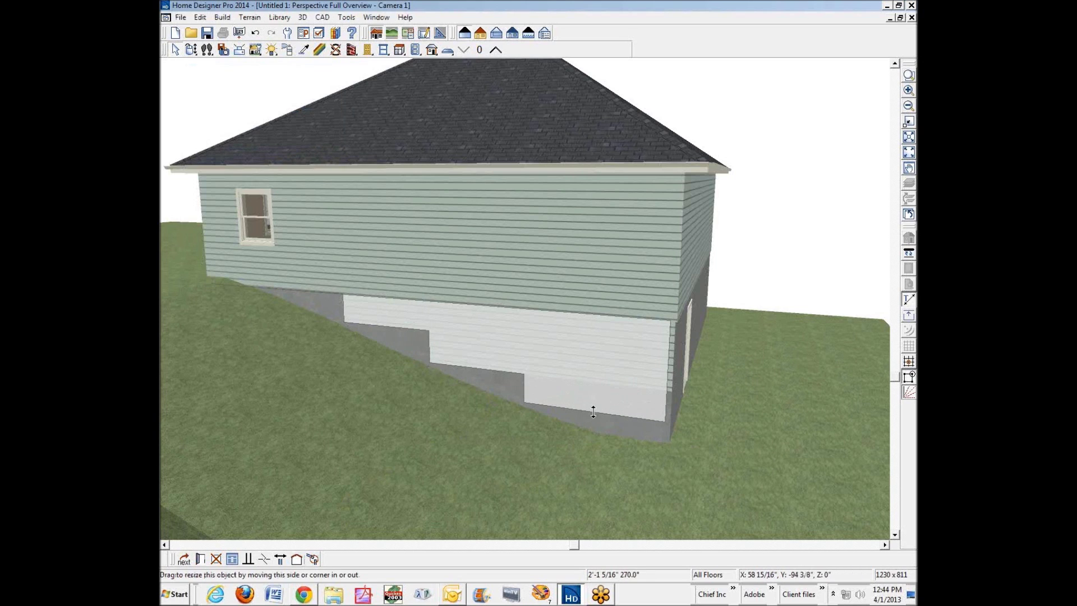
left_click(731, 425)
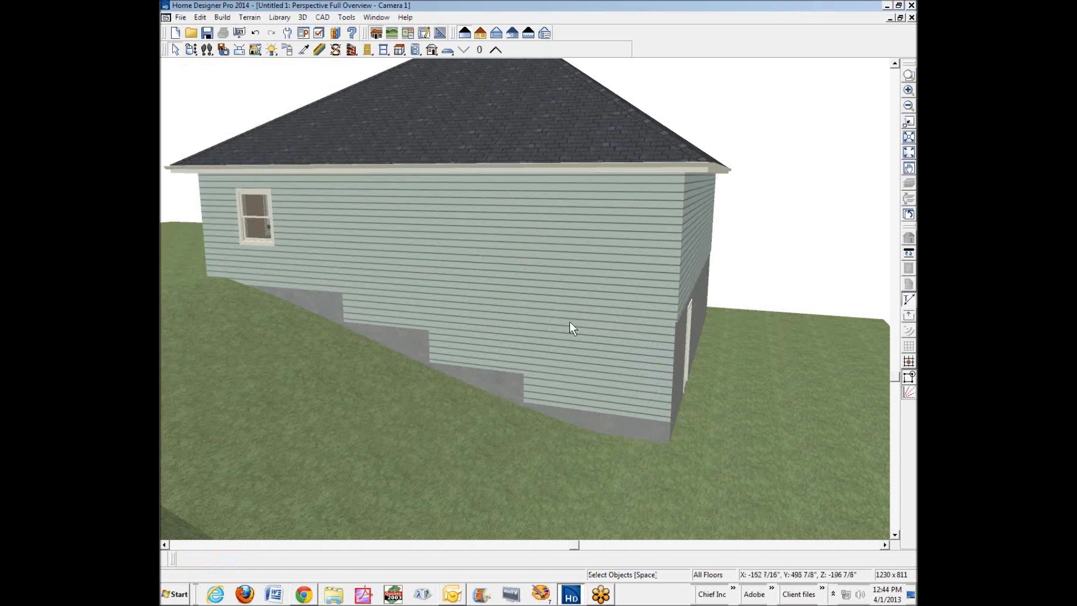
Close the camera view and zoom the basement floor plan in on the side pony wall and its terrain contours
left_click(911, 17)
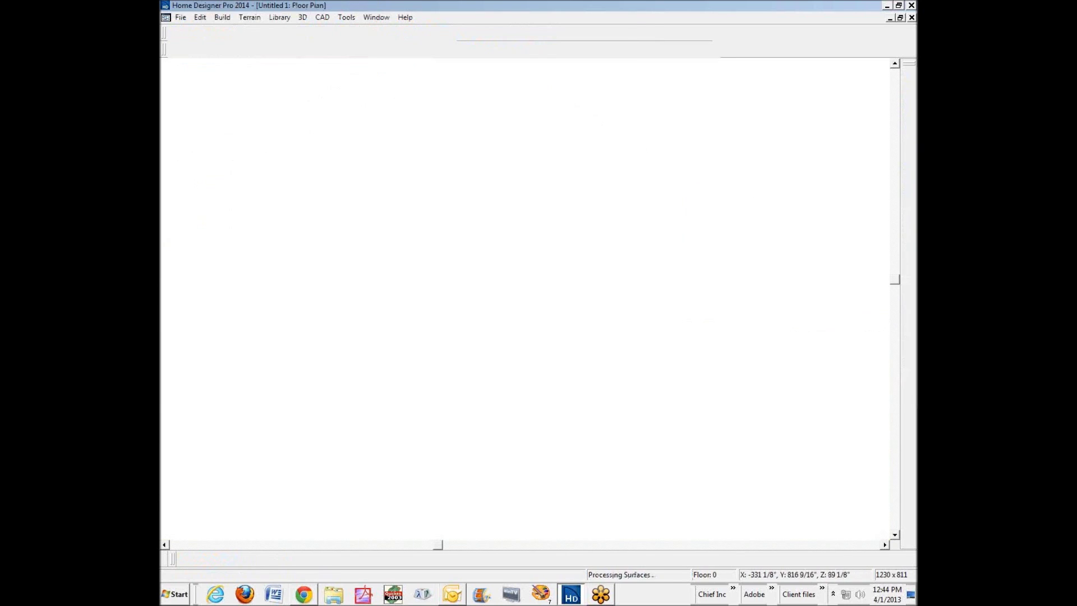
left_click(909, 75)
left_click_drag(699, 197, 790, 380)
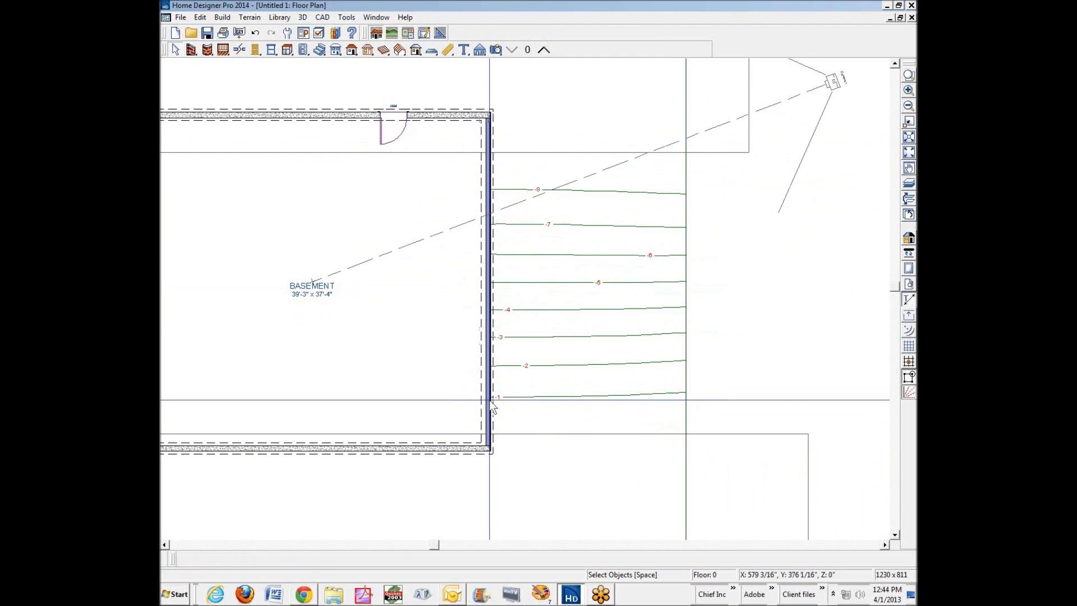
Set the side pony wall's plan display to Lower Wall
left_click(493, 163)
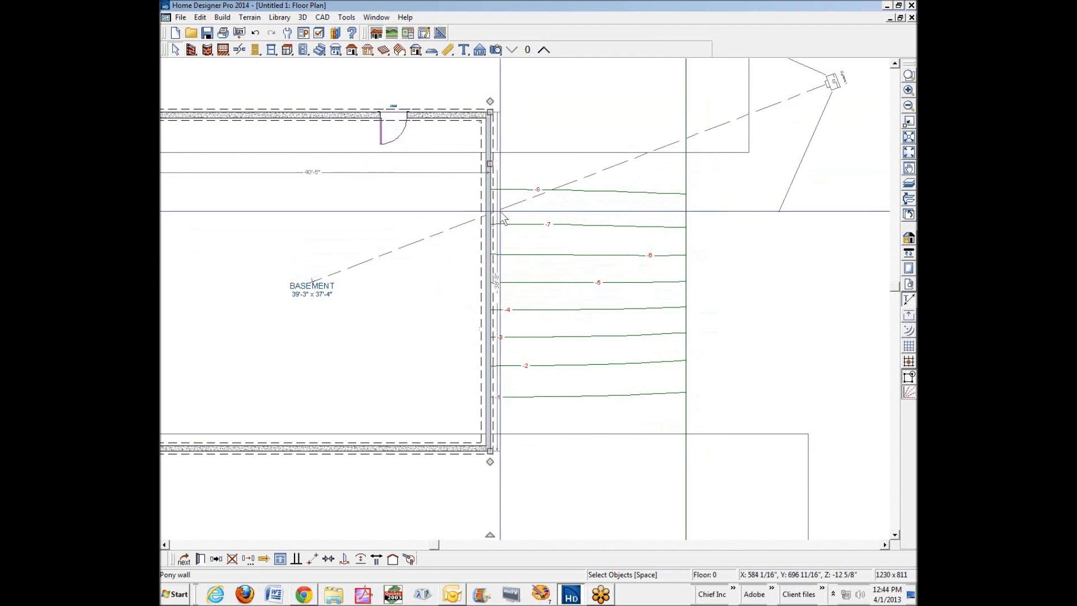
left_click(199, 560)
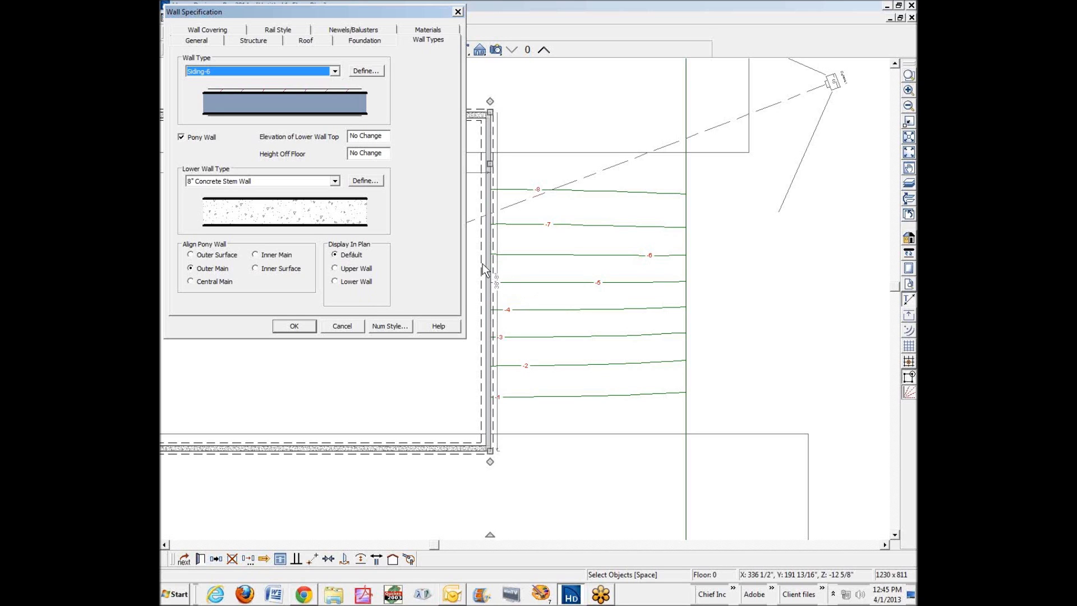
left_click(341, 283)
left_click(295, 326)
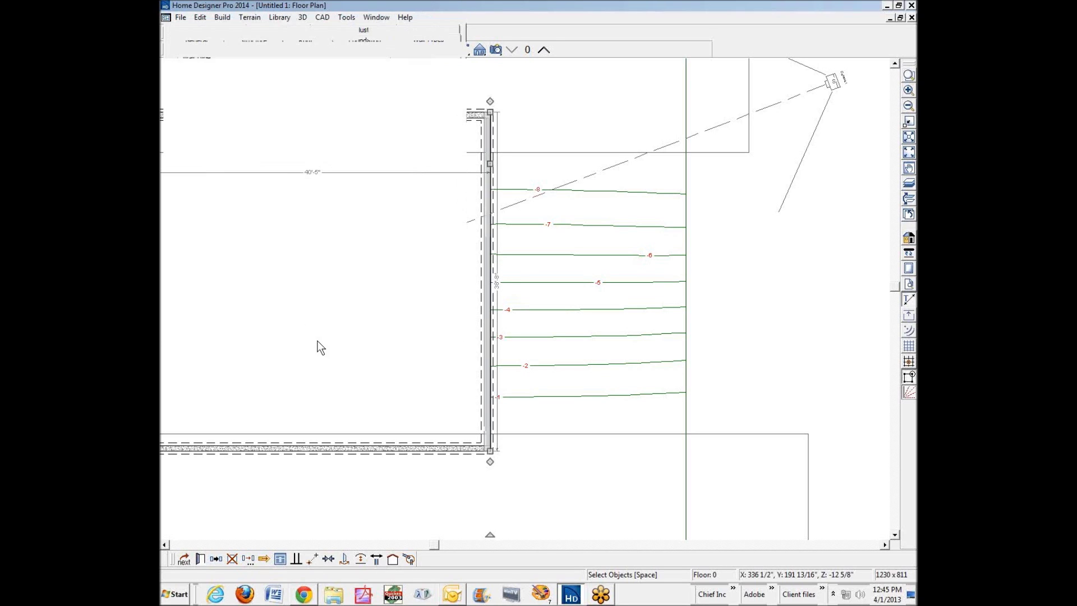
Switch the side pony wall's plan display to Upper Wall
left_click(491, 368)
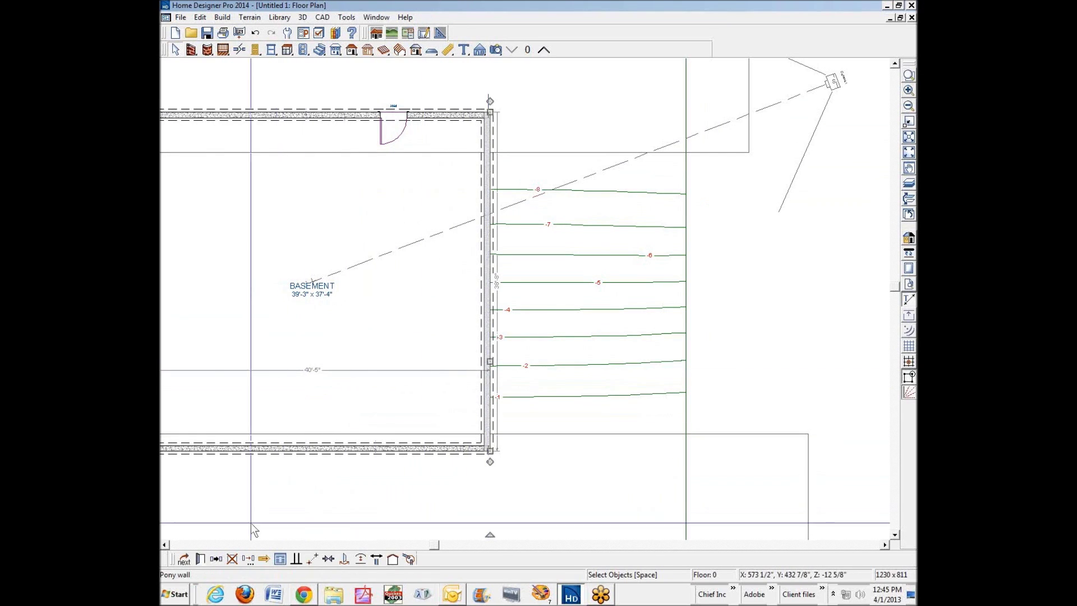
left_click(202, 559)
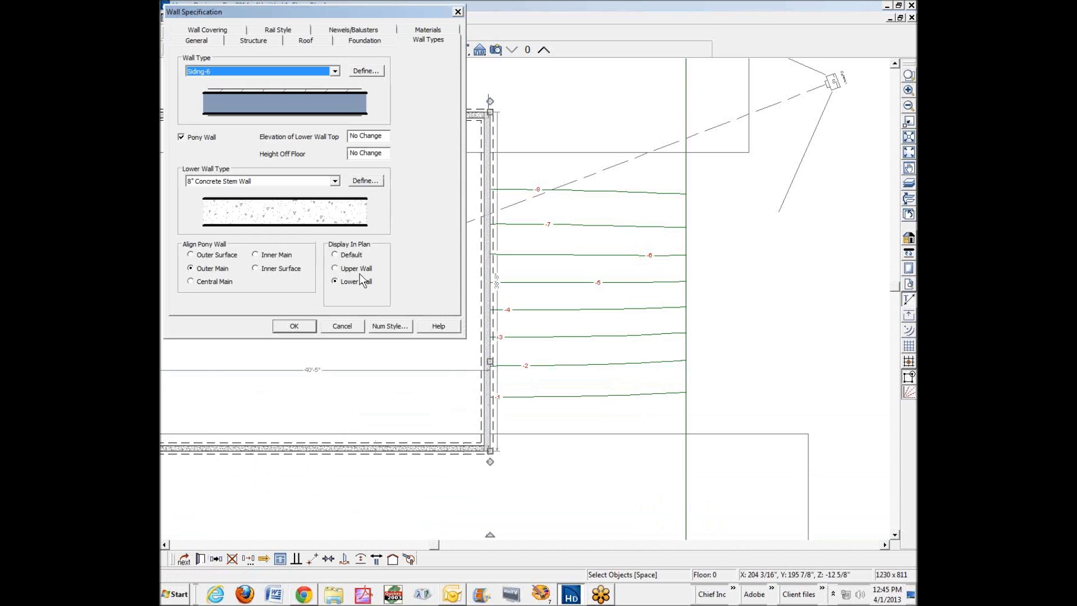
left_click(294, 327)
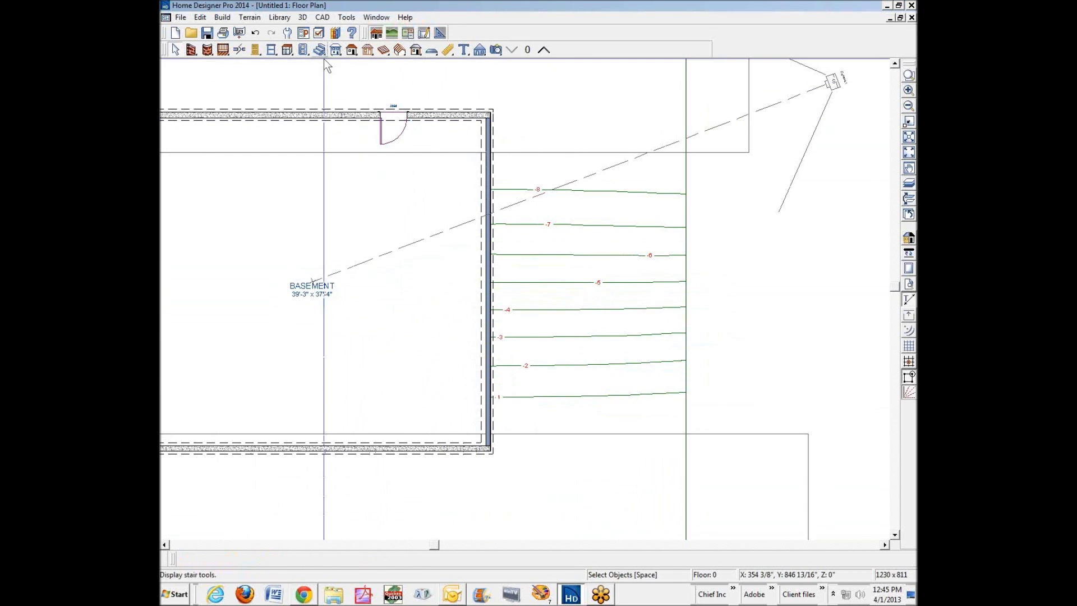
Place a window in the side pony wall near the walkout end, then in 3D raise it above the concrete and shift it toward the walkout corner
left_click(270, 50)
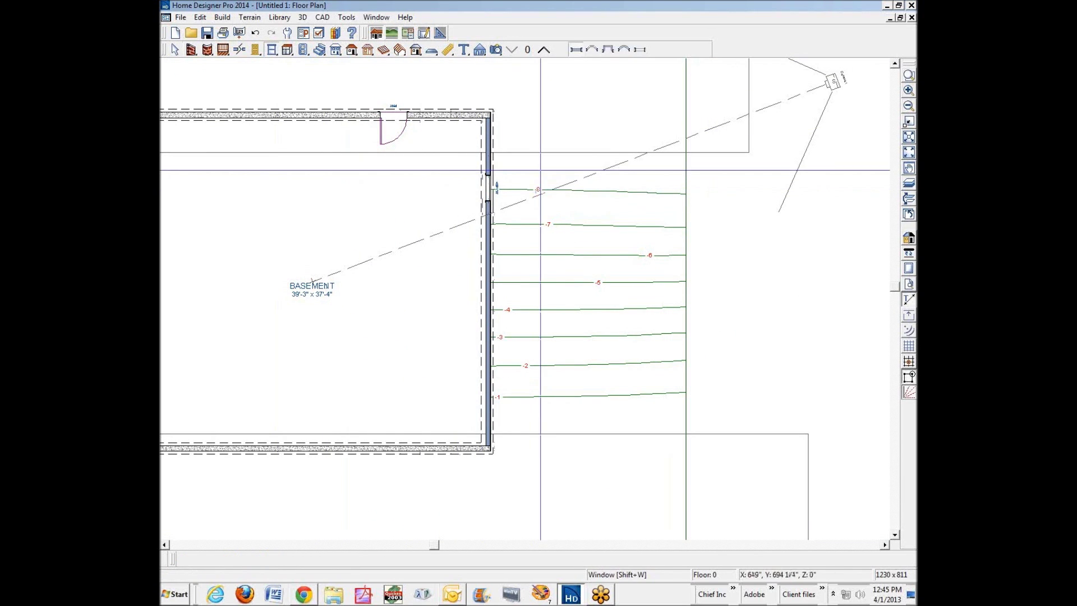
key("F9")
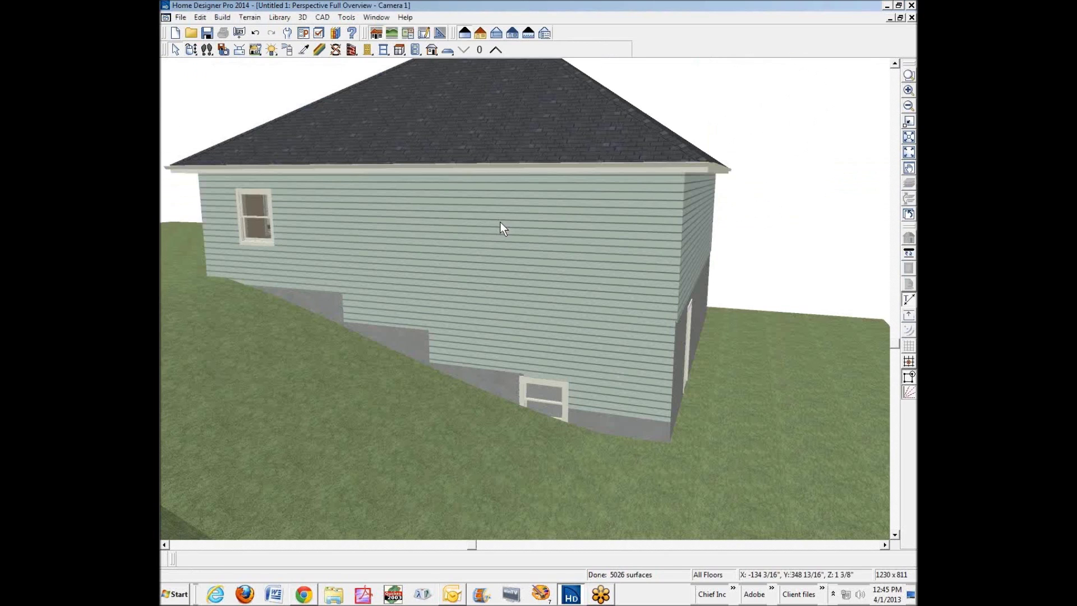
left_click(547, 392)
left_click_drag(546, 393, 545, 359)
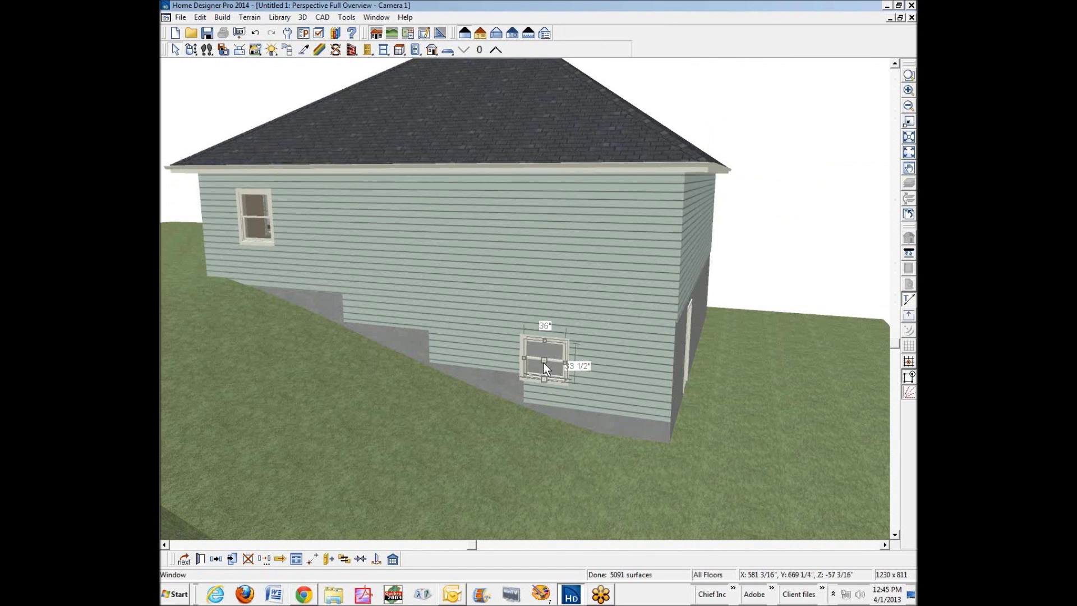
left_click_drag(543, 362, 533, 426)
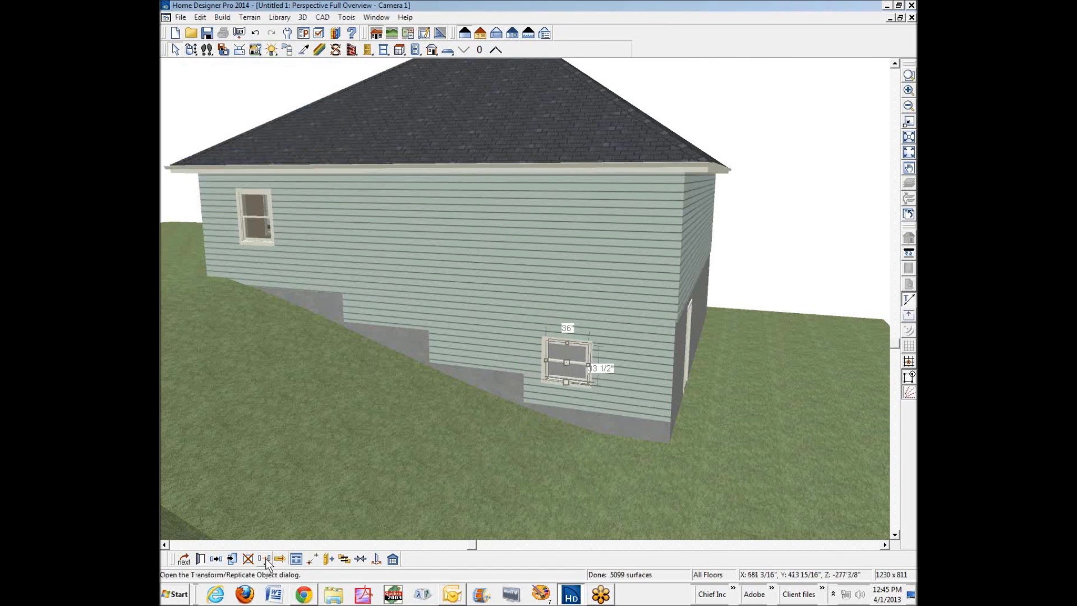
Set the selected basement window's floor-to-top height to 80 inches
left_click(200, 558)
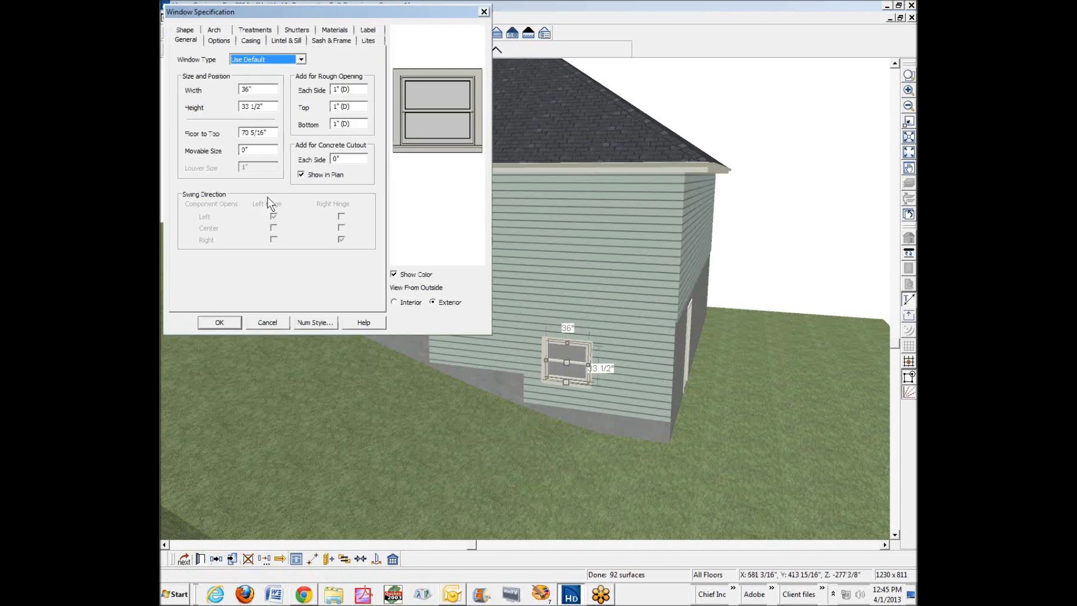
left_click_drag(267, 136, 241, 133)
type("80")
left_click(226, 325)
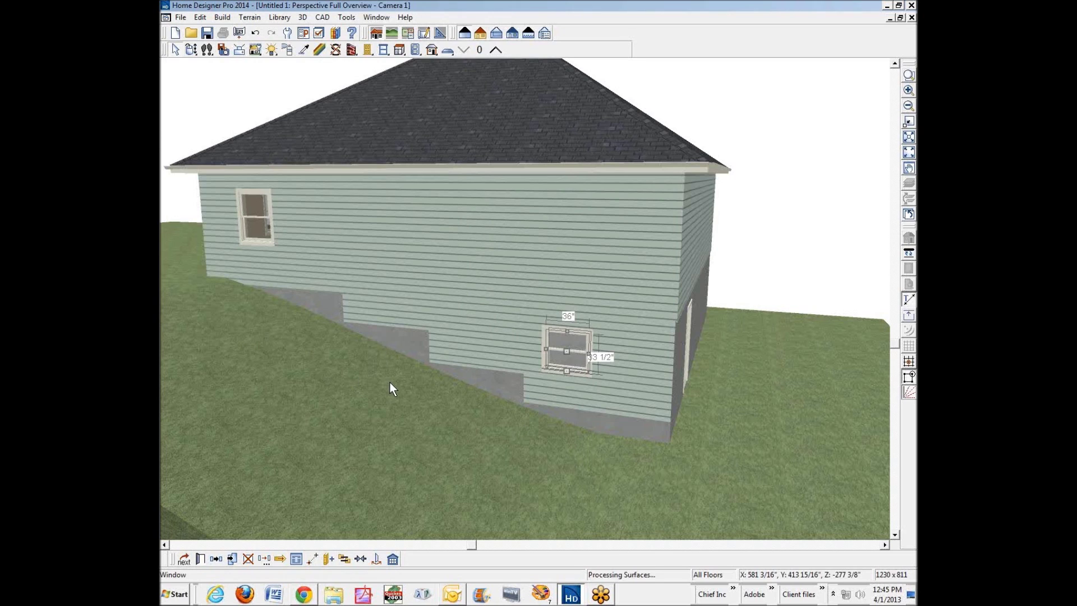
left_click(391, 382)
Return to the basement floor plan and set the side pony wall's plan display to Lower Wall
key("ctrl+Tab")
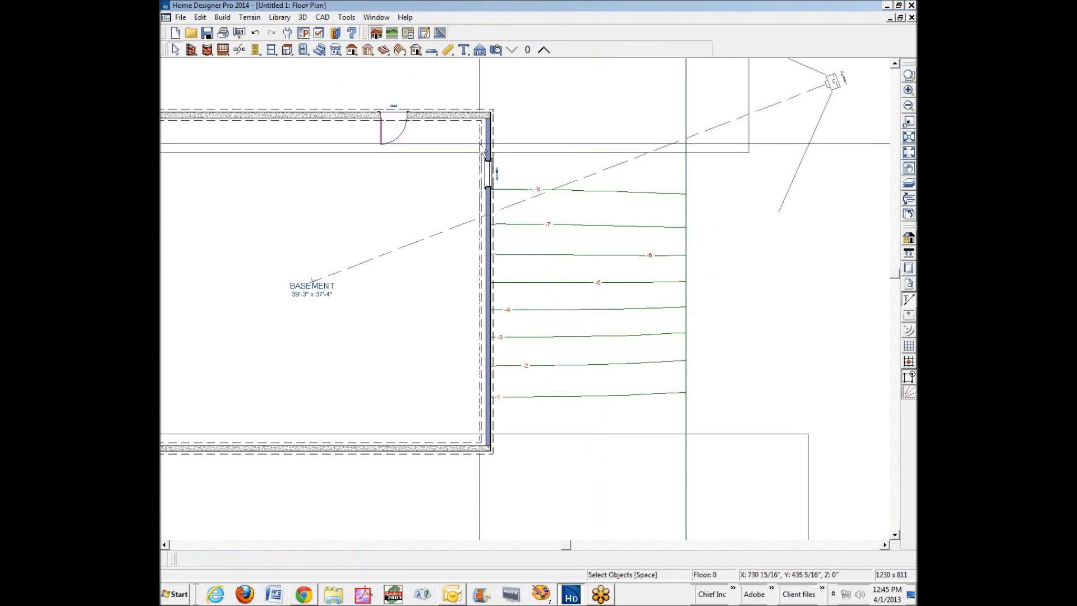
scroll(493, 153, "up", 3)
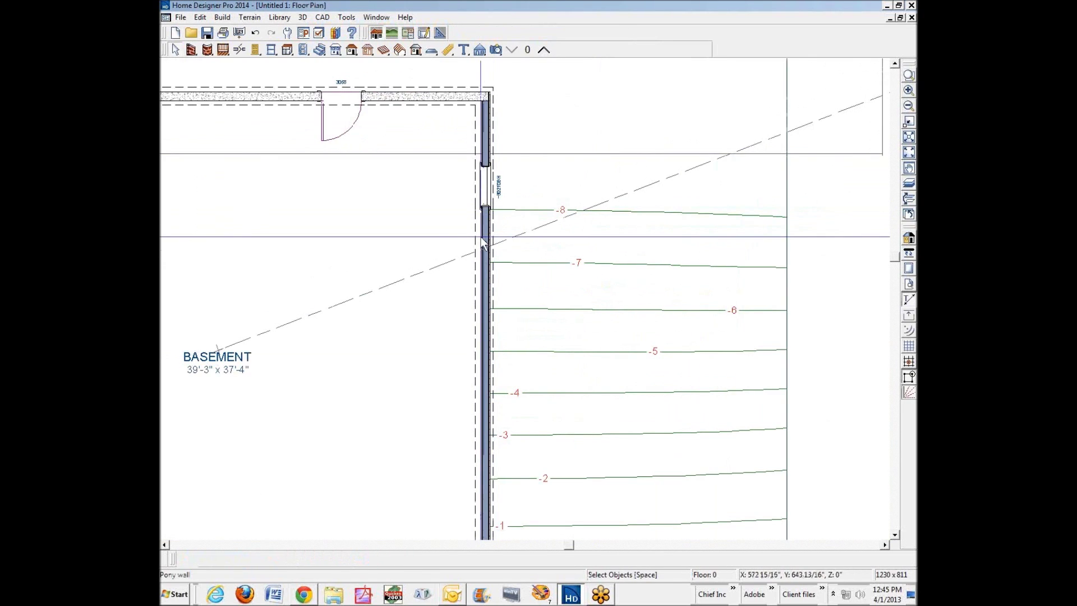
left_click(484, 203)
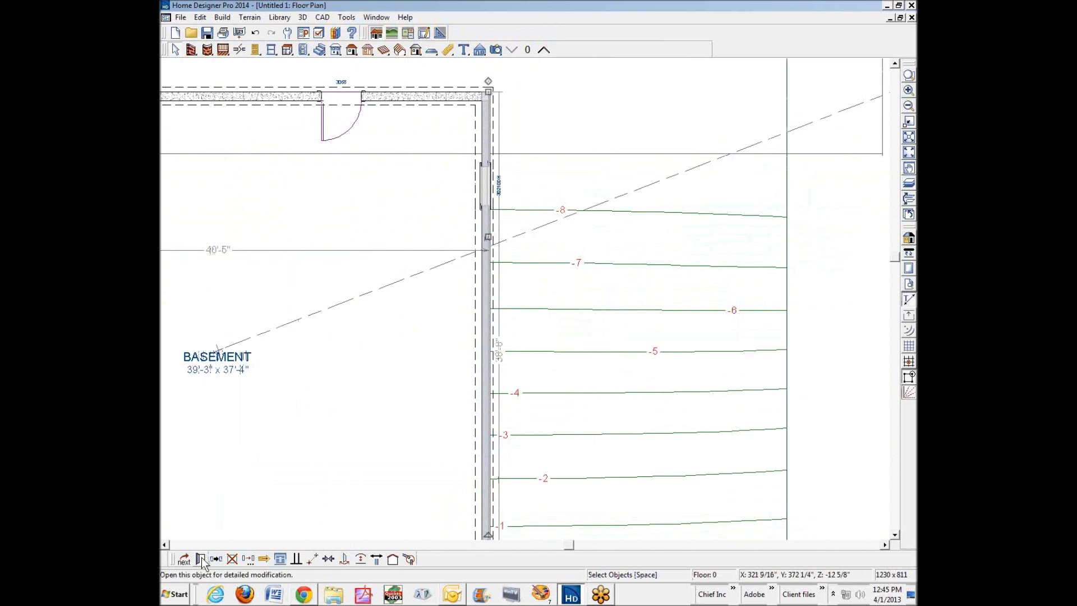
left_click(279, 558)
left_click(342, 281)
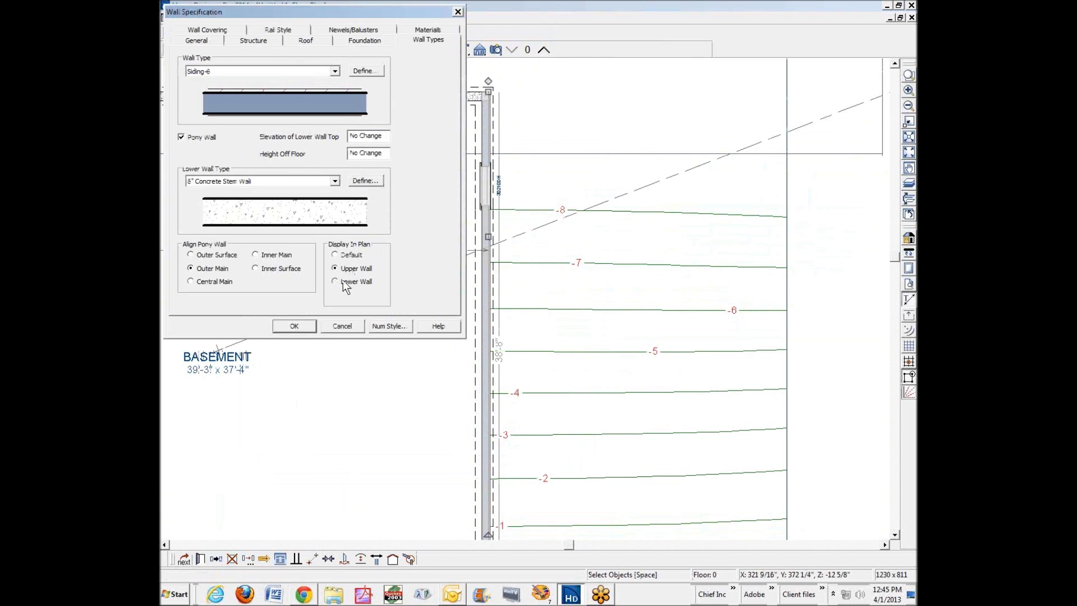
left_click(294, 327)
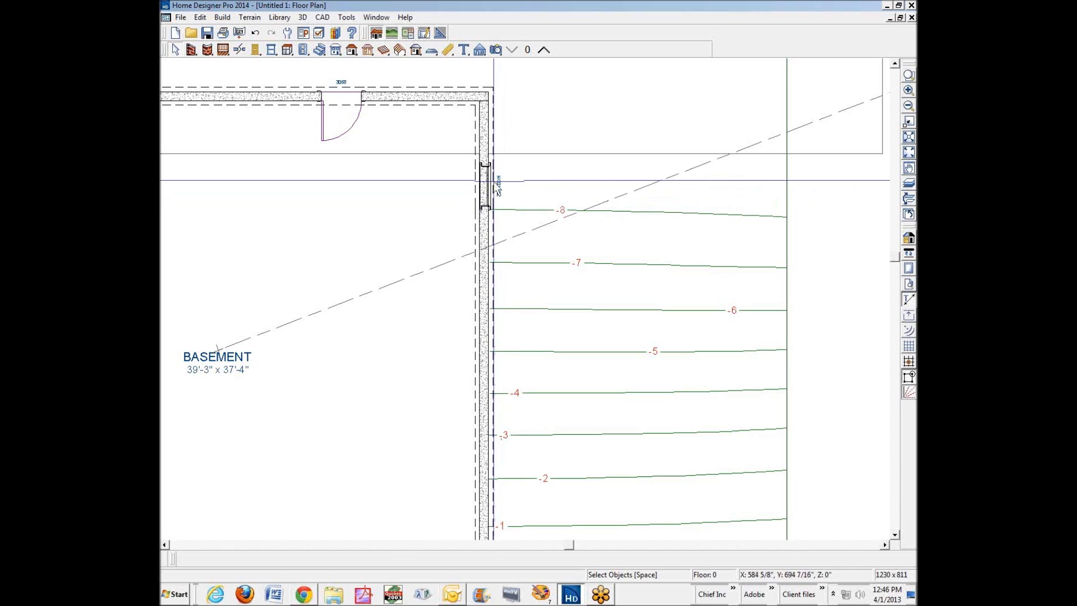
Switch the side pony wall's plan display back to Upper Wall
left_click(486, 313)
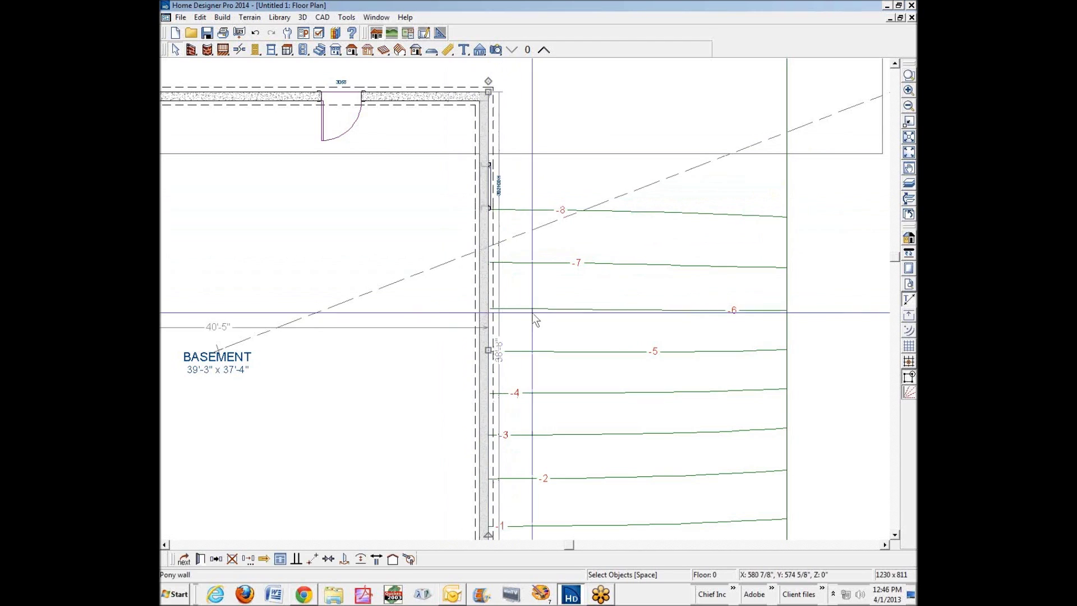
left_click(200, 558)
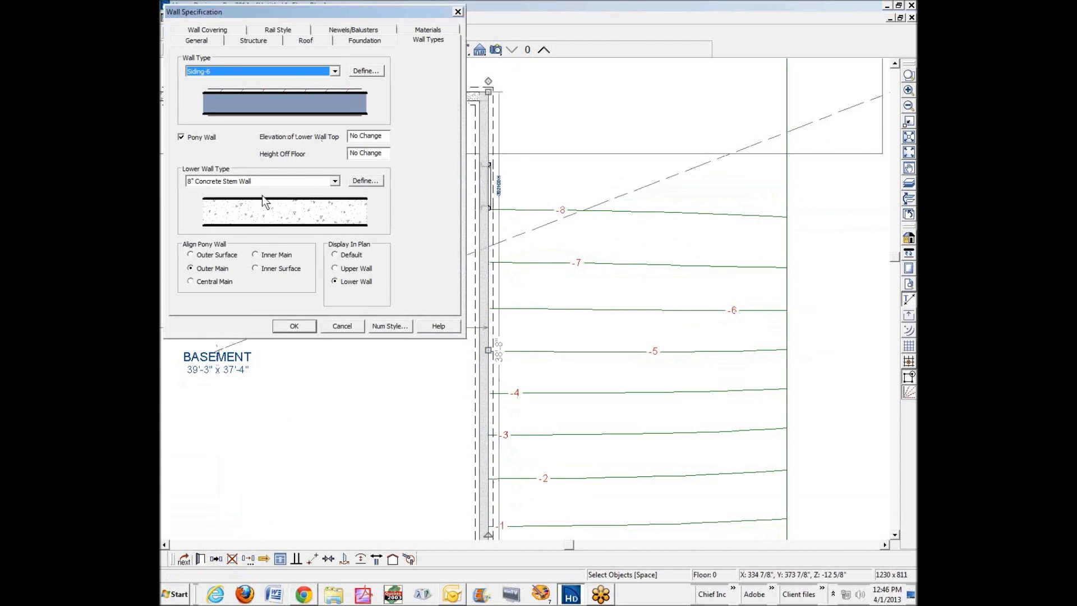
left_click(345, 270)
left_click(304, 325)
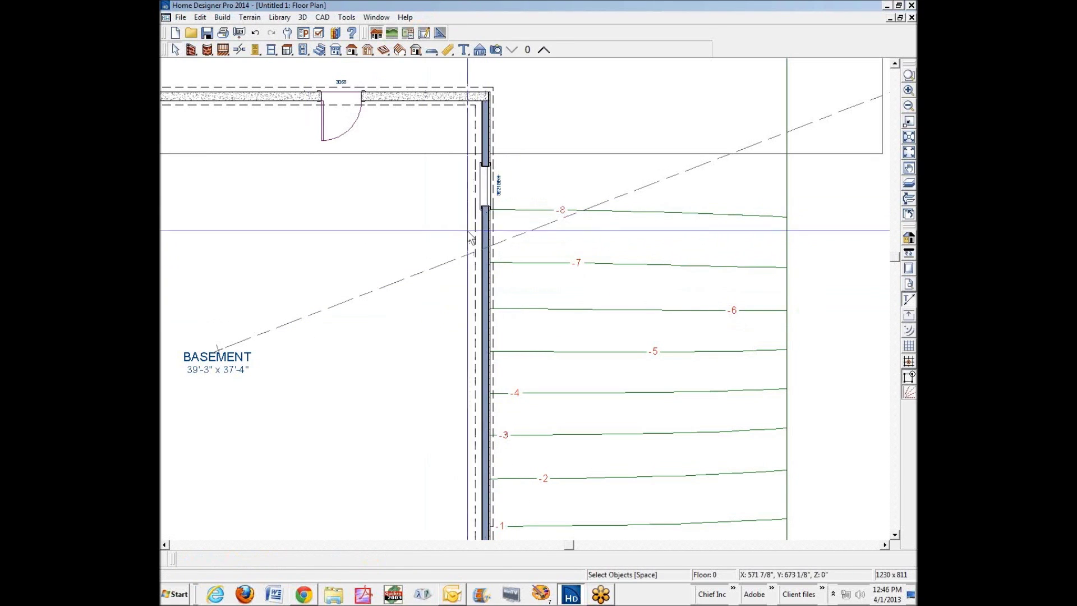
Turn off Specify Foundation in the side pony wall's foundation settings
left_click(488, 328)
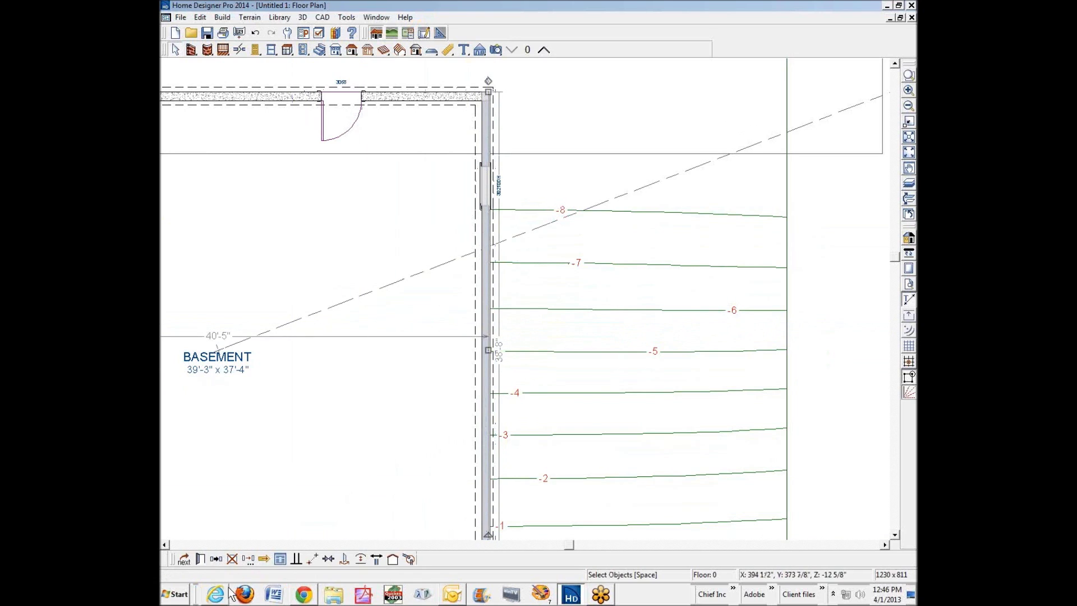
left_click(202, 559)
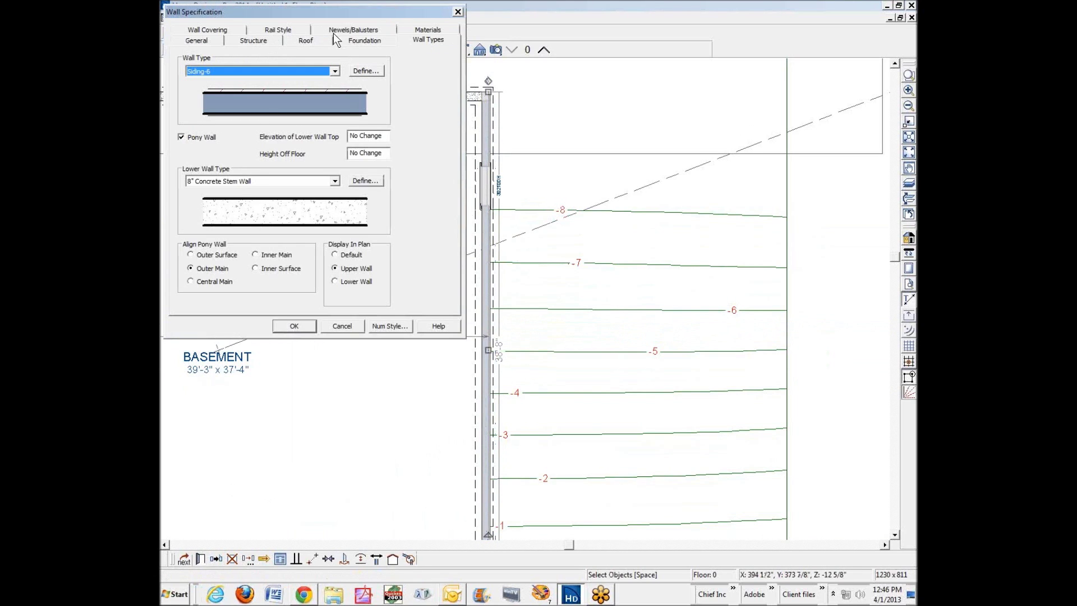
left_click(353, 42)
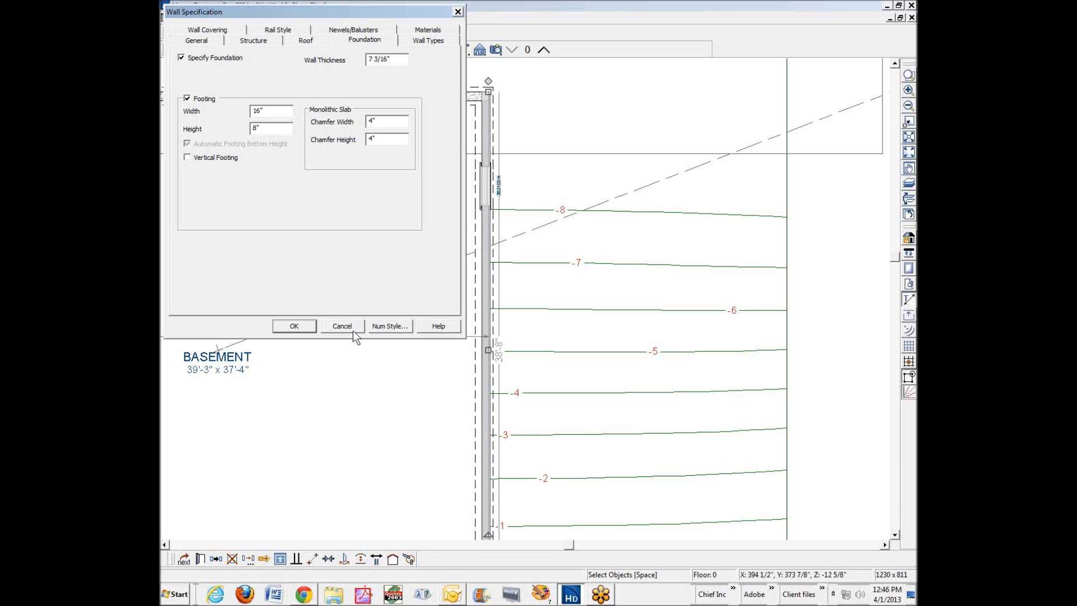
left_click(181, 58)
left_click(294, 326)
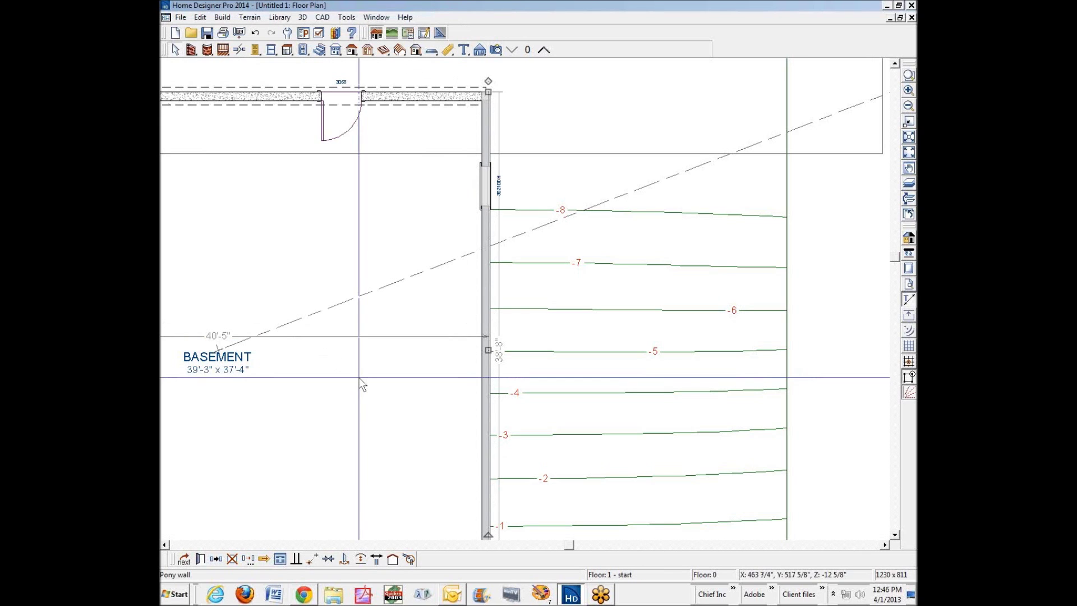
Turn Specify Foundation back on for the side pony wall and return to the perspective camera view
left_click(200, 559)
left_click(187, 58)
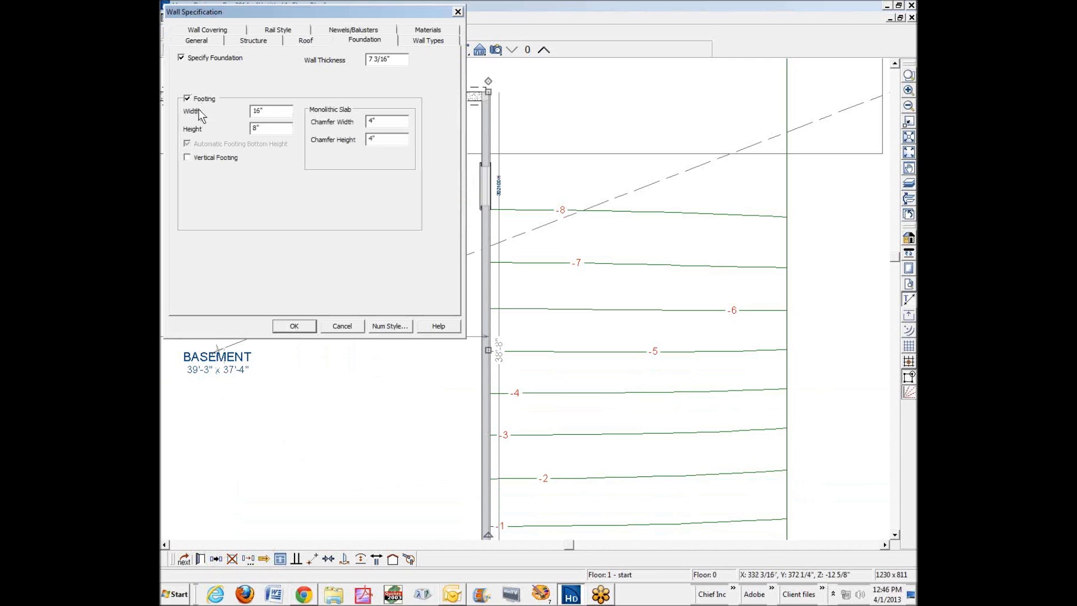
left_click(298, 325)
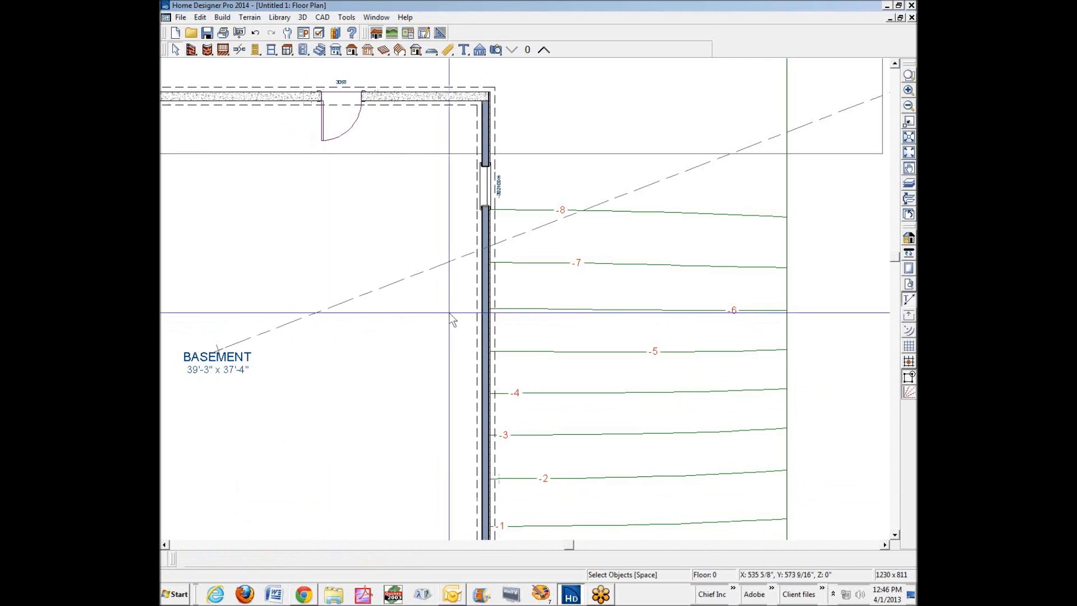
scroll(493, 272, "down", 2)
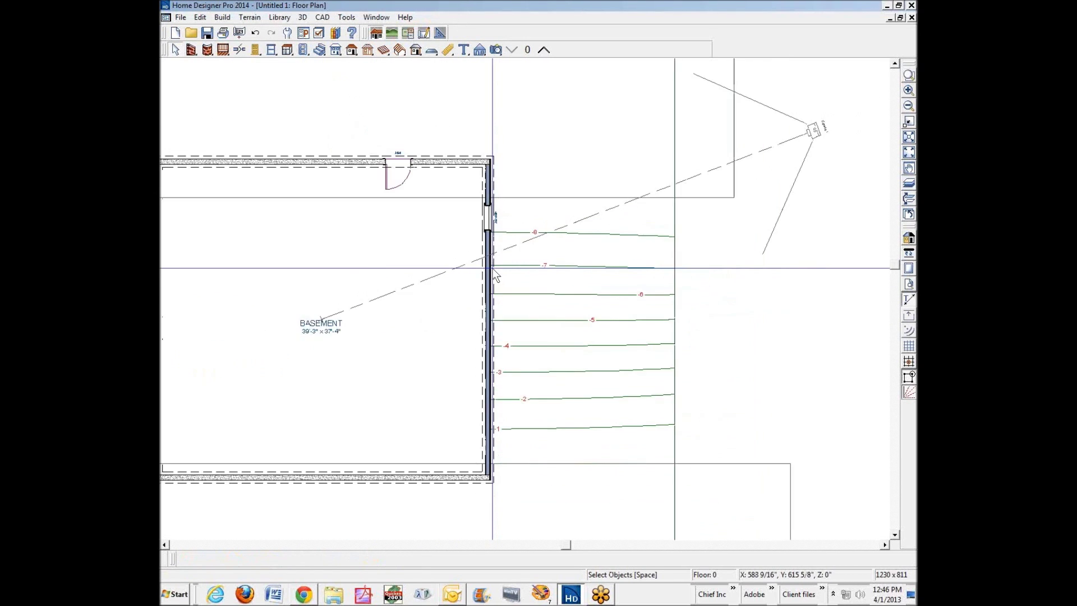
key("ctrl+Tab")
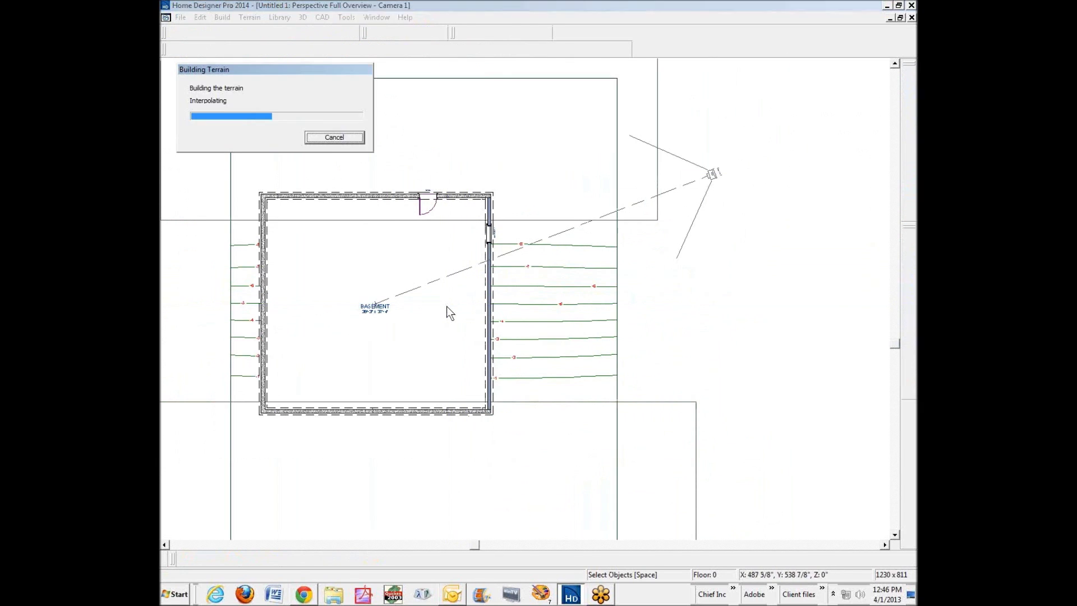